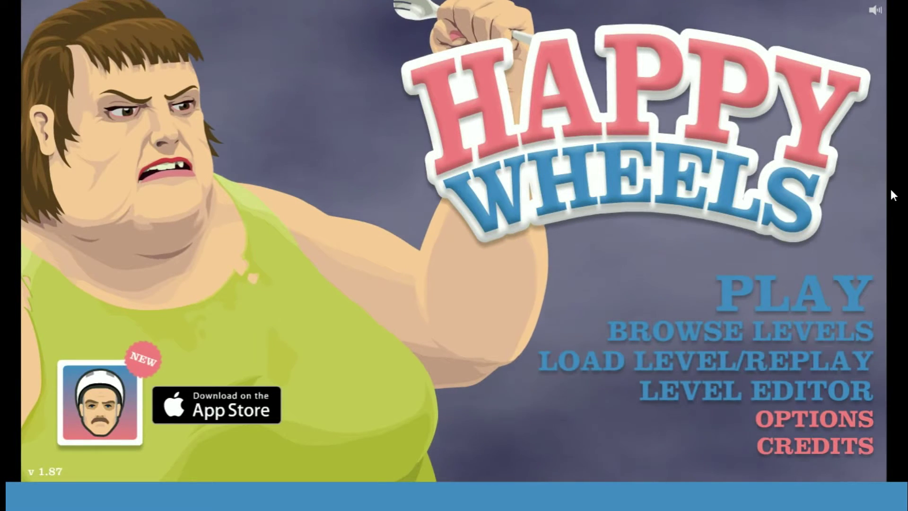
Switch Happy Wheels to full screen and open the User Submitted Levels list.
click(887, 18)
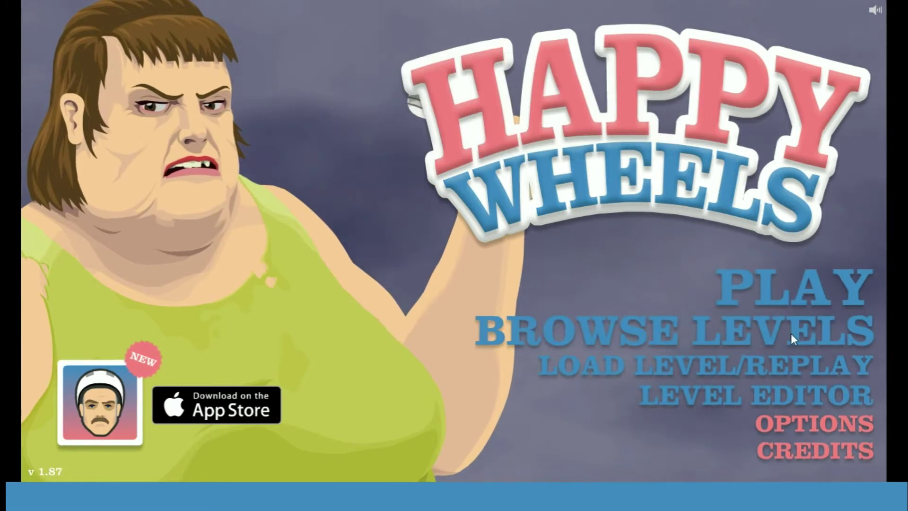
click(792, 334)
scroll(377, 284, down, 2)
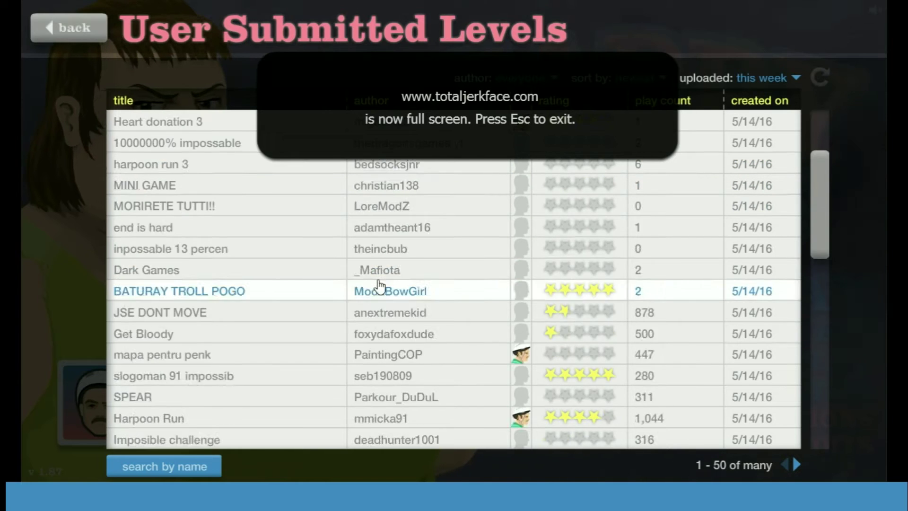
scroll(377, 284, down, 1)
scroll(377, 284, up, 1)
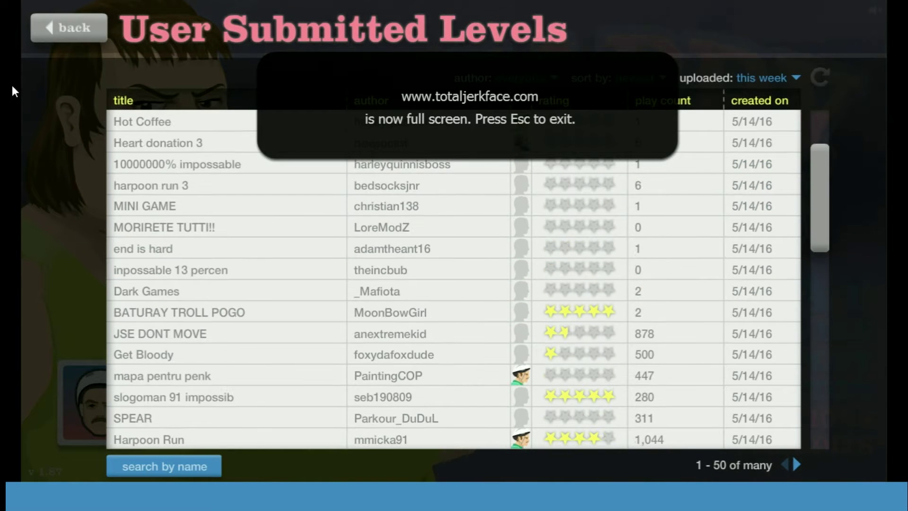
Search user levels for 'bottle run' and start the 'bottle run+hard' level.
click(163, 466)
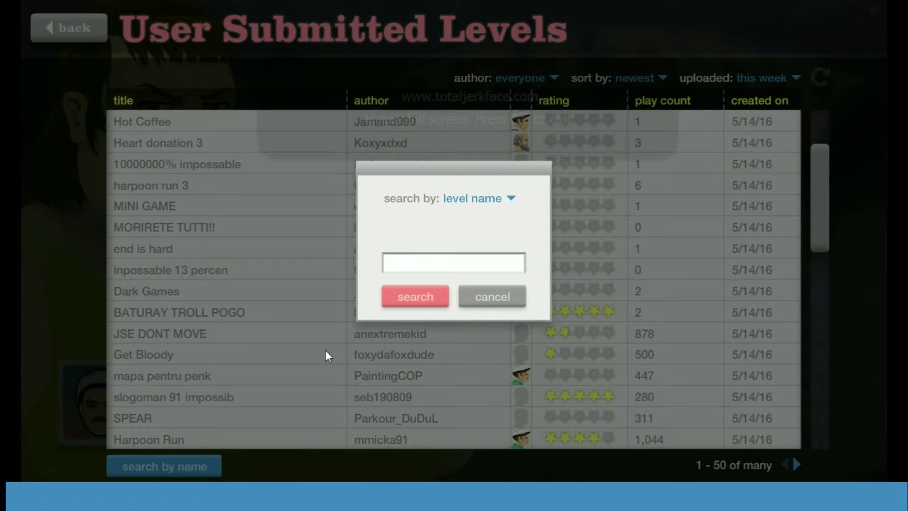
click(474, 265)
text(bott)
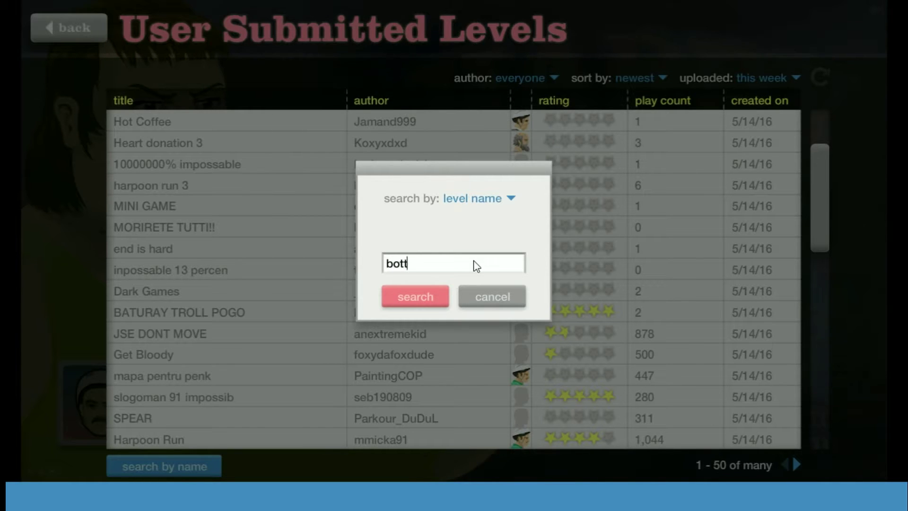
text(le )
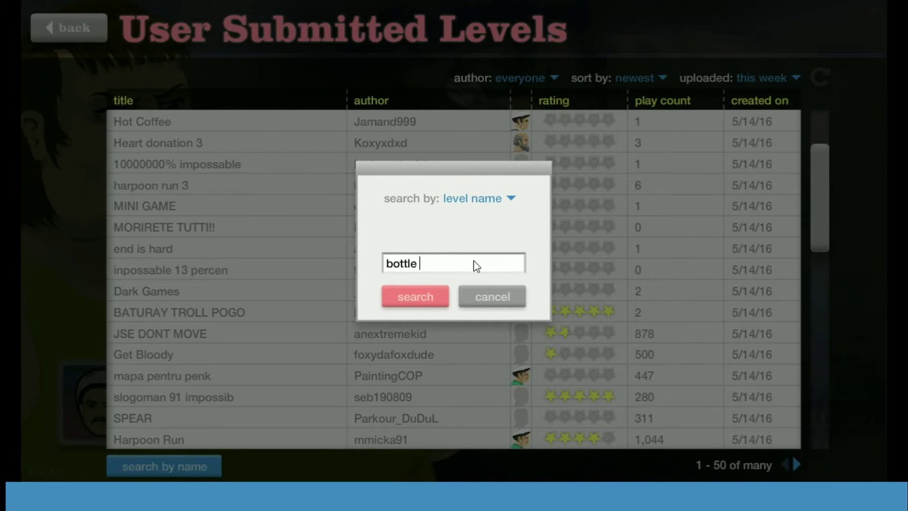
text(run)
key(Return)
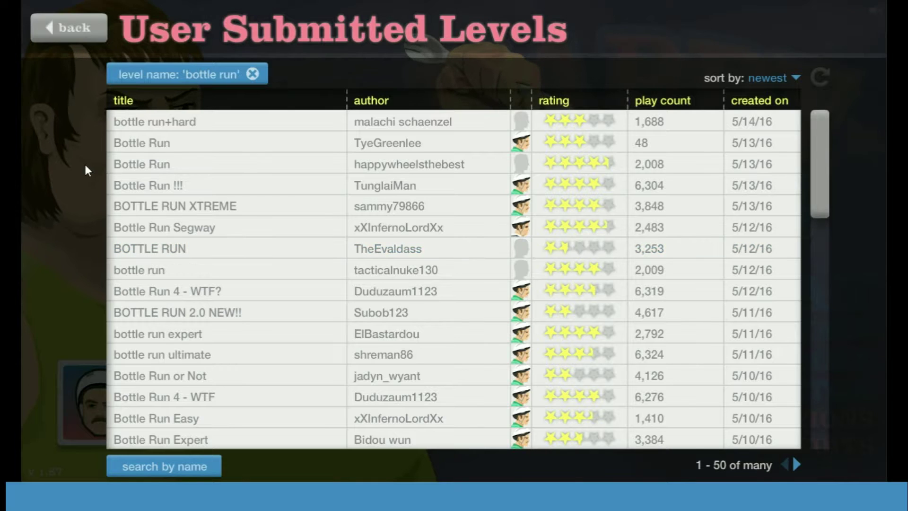
click(130, 124)
Pick a rider and restart bottle run+hard back in full screen.
click(735, 162)
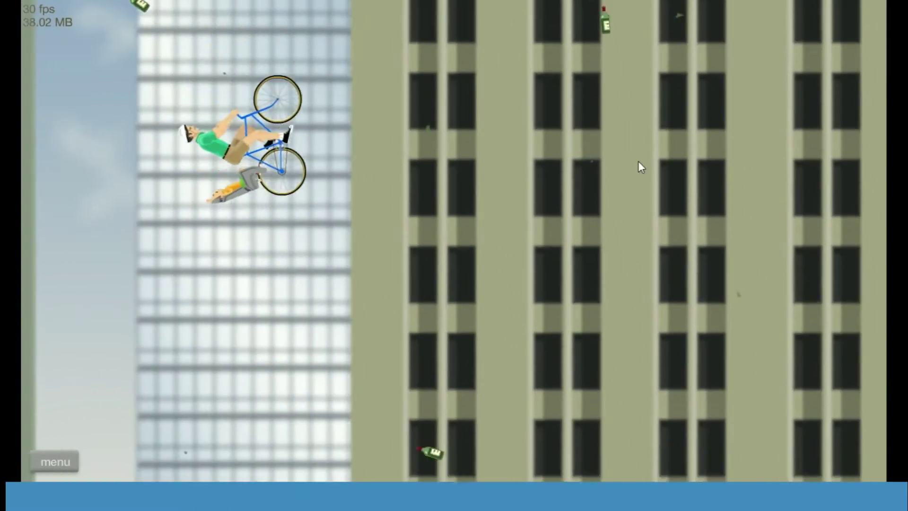
key(Escape)
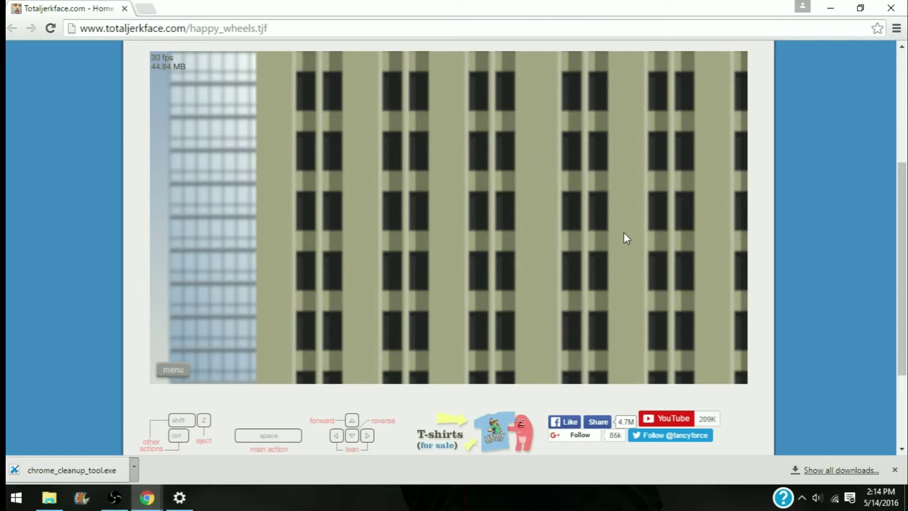
key(Return)
click(531, 139)
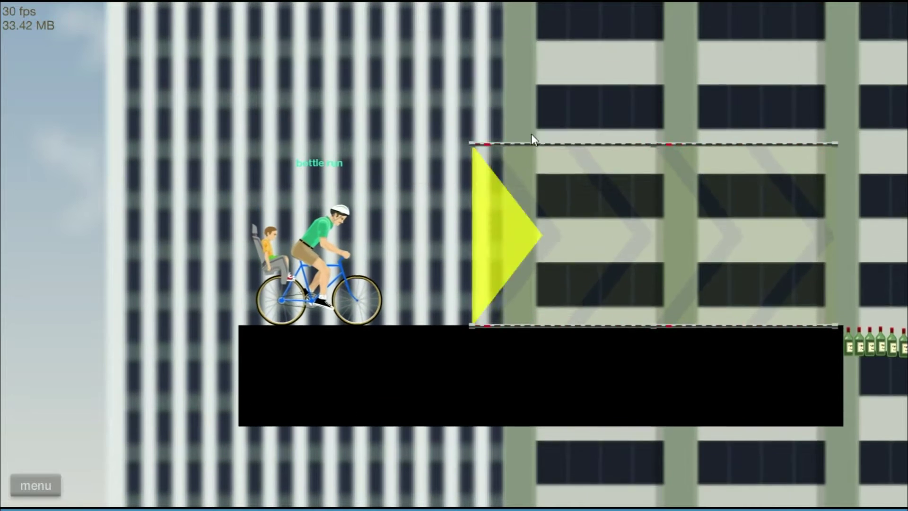
Ride forward onto the boost pad, then exit to the bottle run search results.
key(Up)
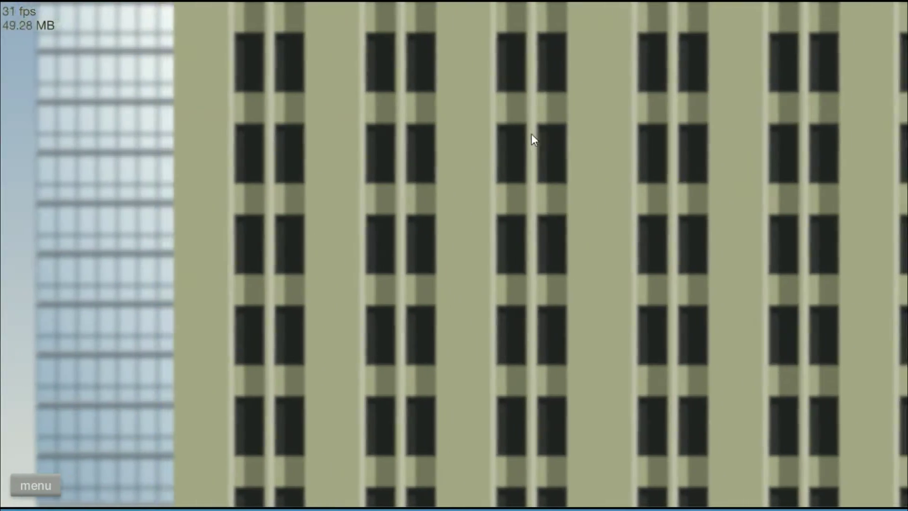
key(Escape)
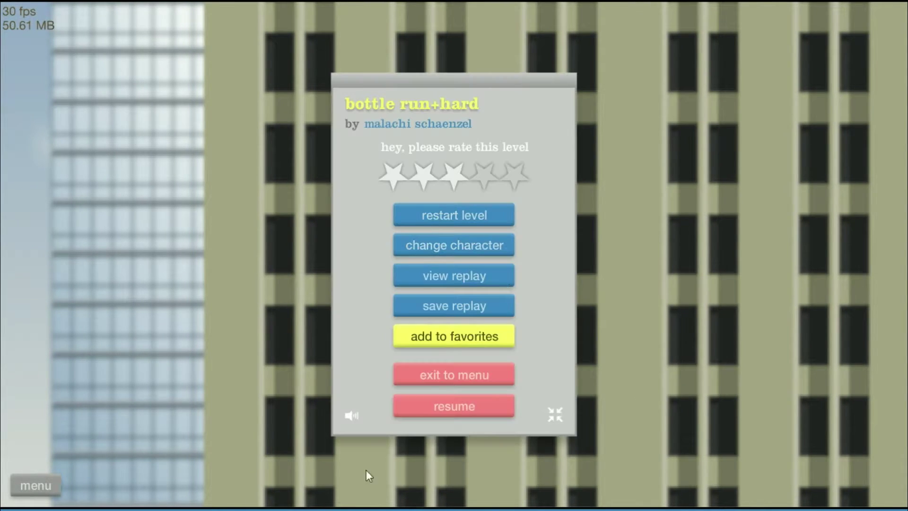
click(437, 383)
scroll(432, 377, down, 5)
scroll(430, 355, down, 2)
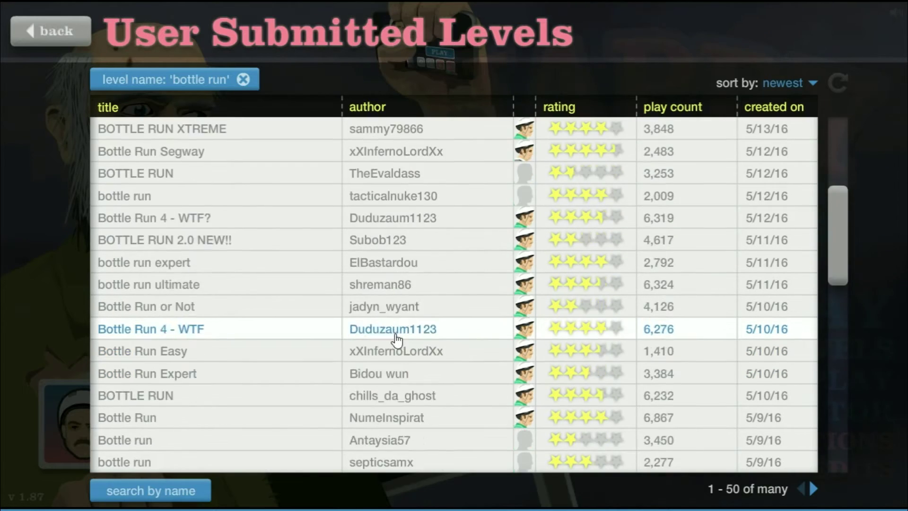
scroll(394, 341, up, 3)
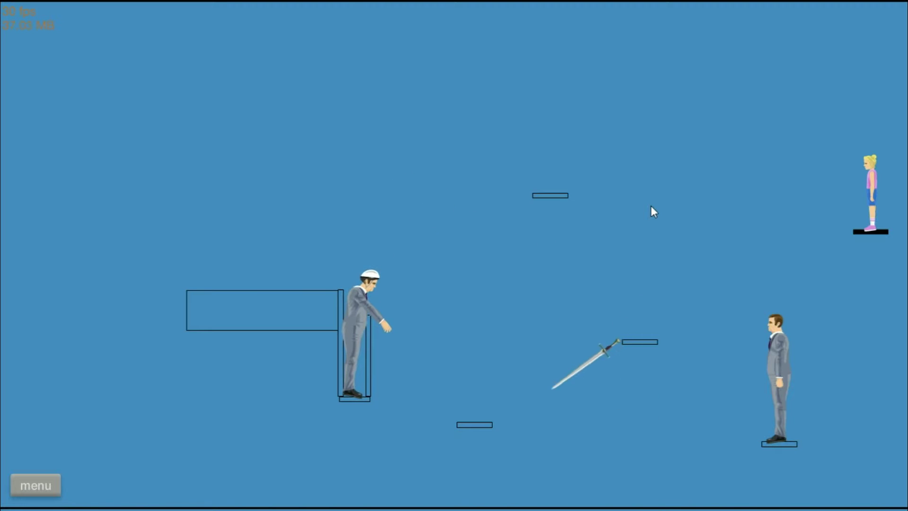
Restart the sword throwing level twice from the pause menu.
key(Escape)
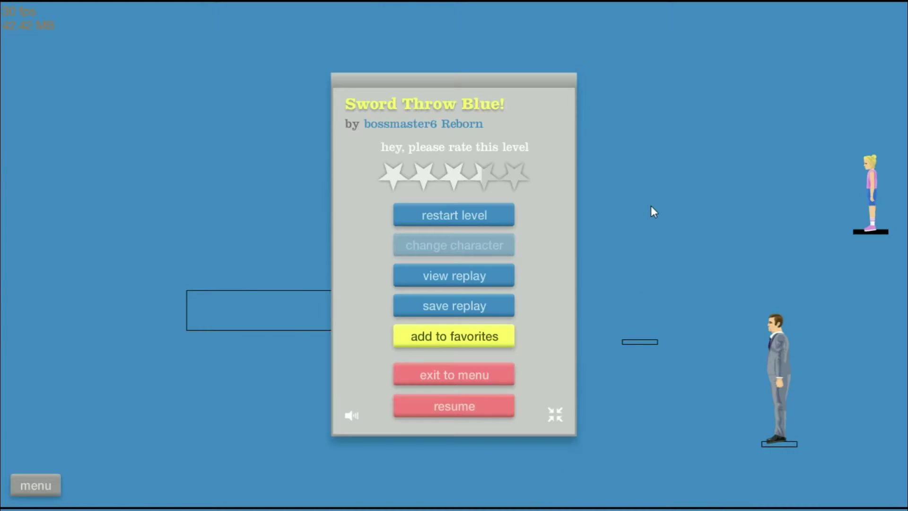
key(Return)
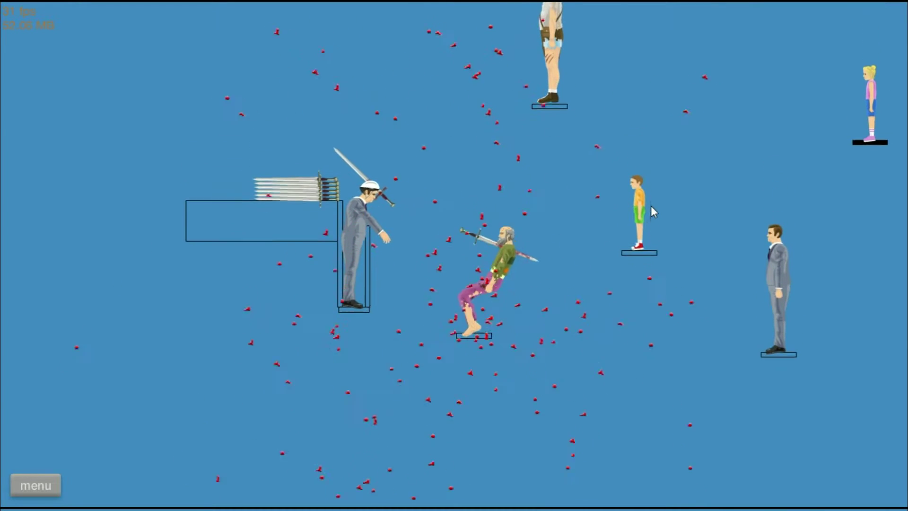
key(Escape)
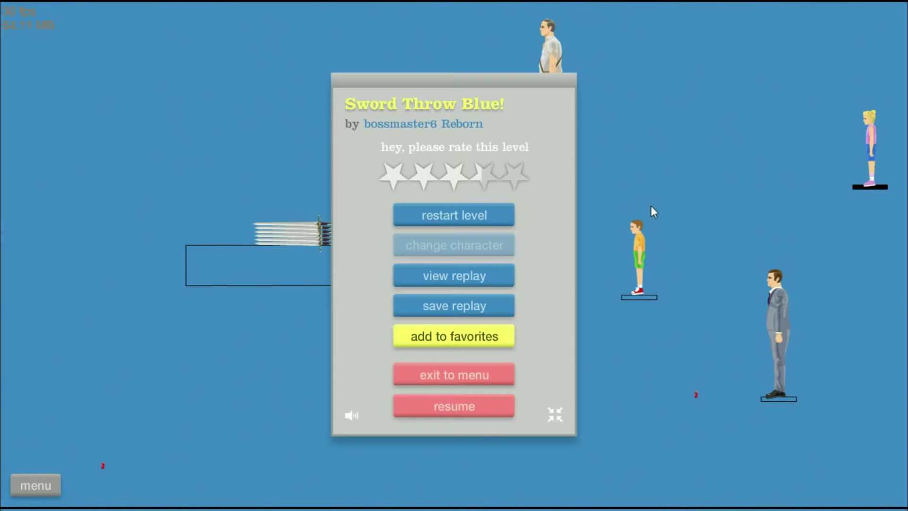
key(Return)
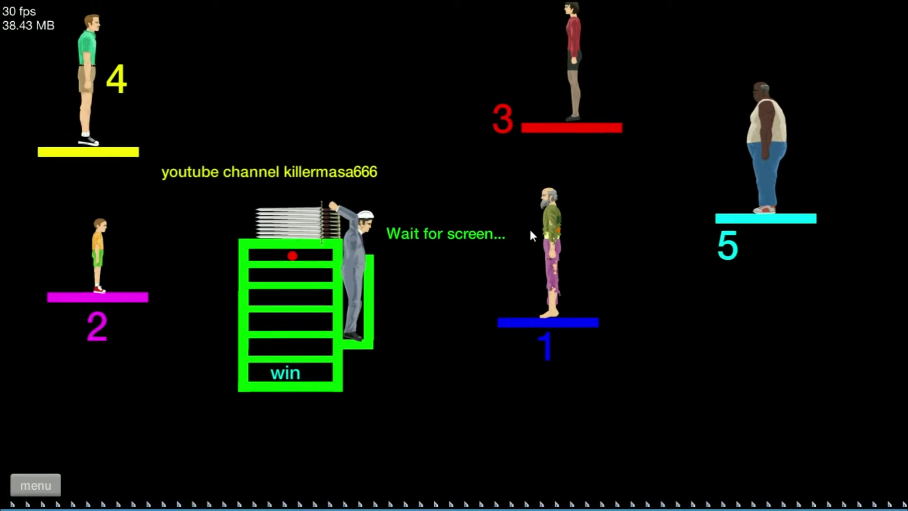
Return the game to full screen and throw a sword at character 3.
click(529, 228)
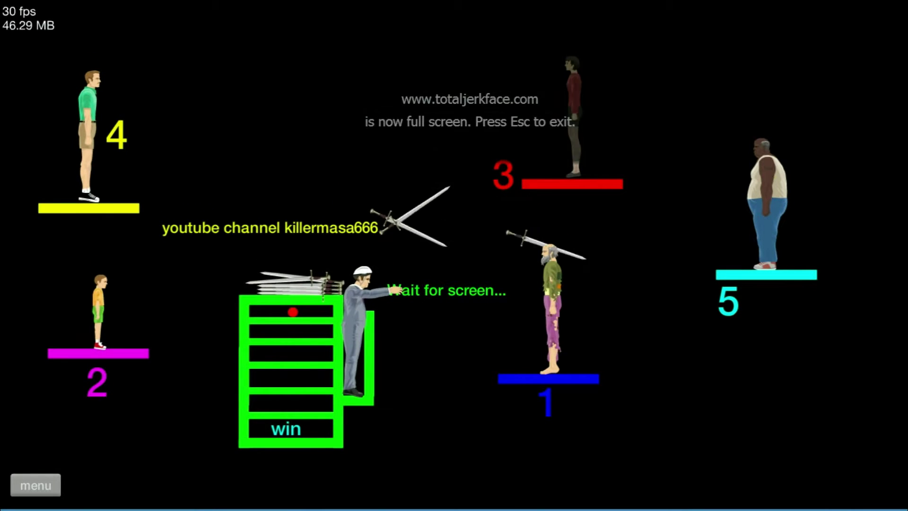
key(3)
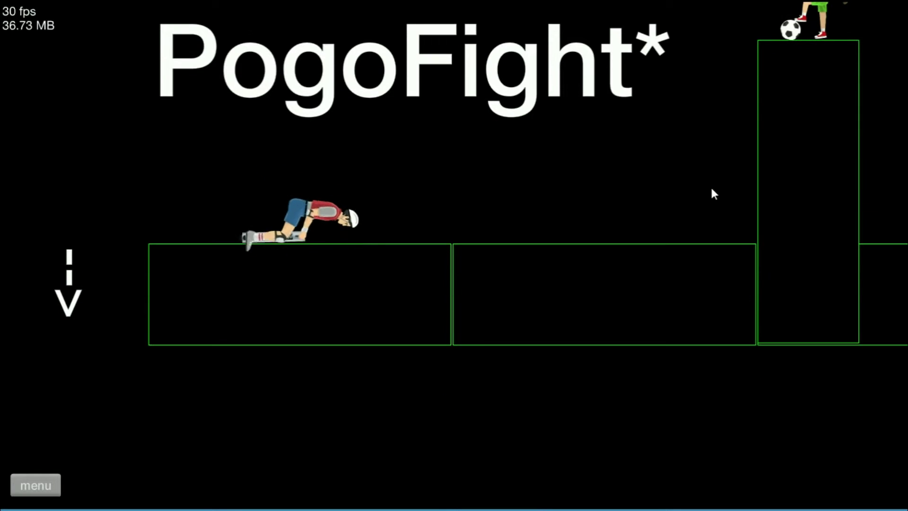
Balance the pogo rider, launch a high jump, then restart PogoFight.
key(Left)
key(Right)
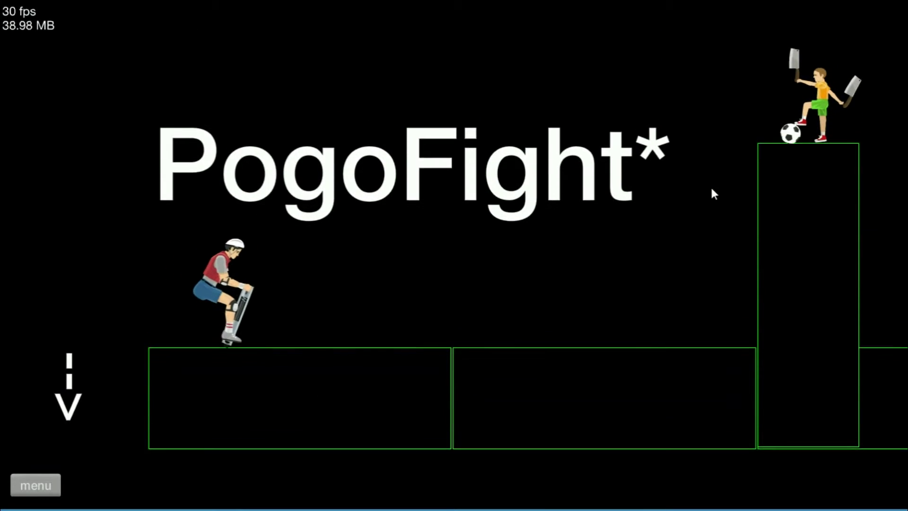
key(space)
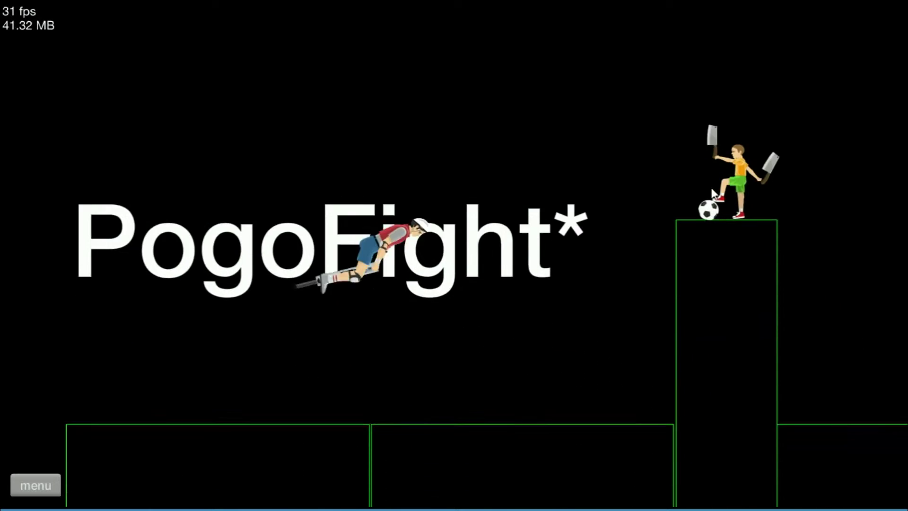
key(Left)
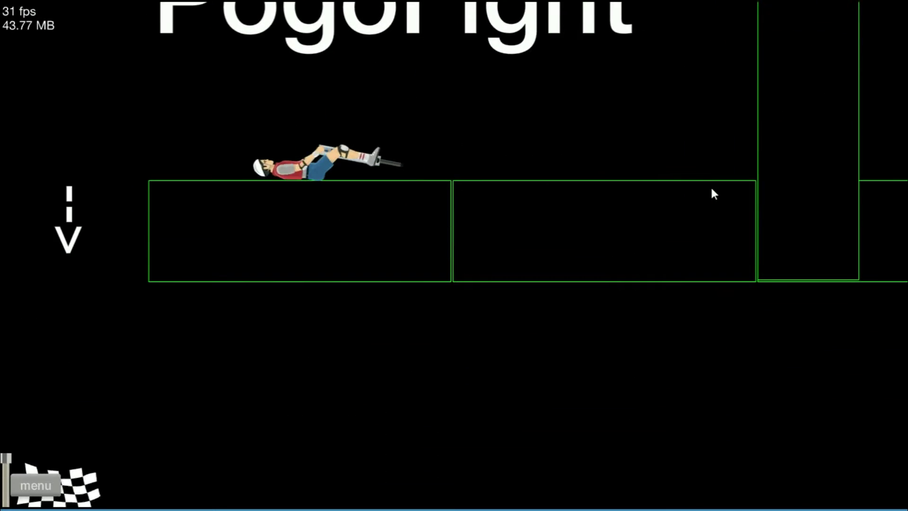
key(Return)
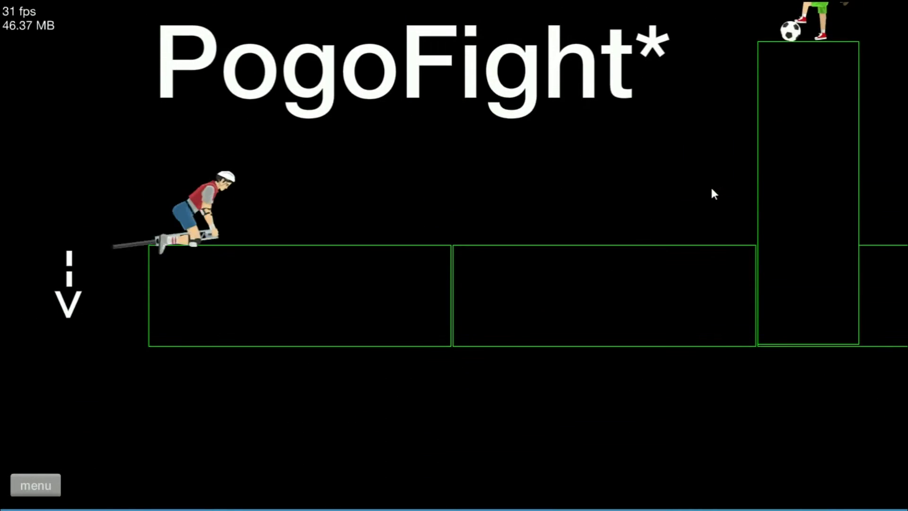
Hop left off the platform, restart, then hop right toward the pillar.
key(Left)
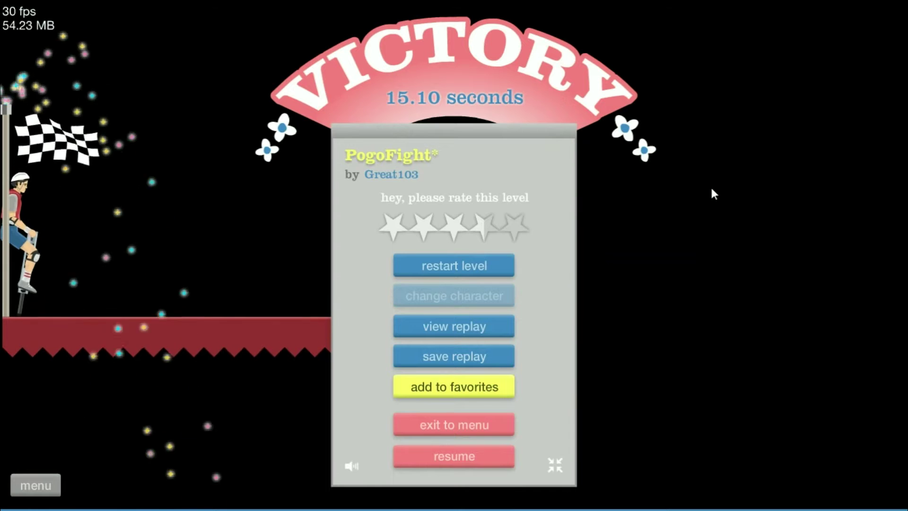
key(Return)
key(Up)
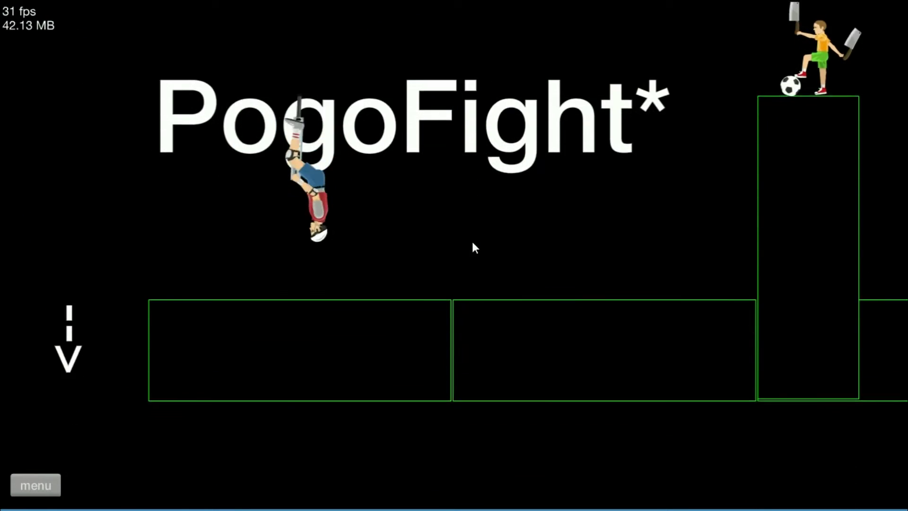
key(Up)
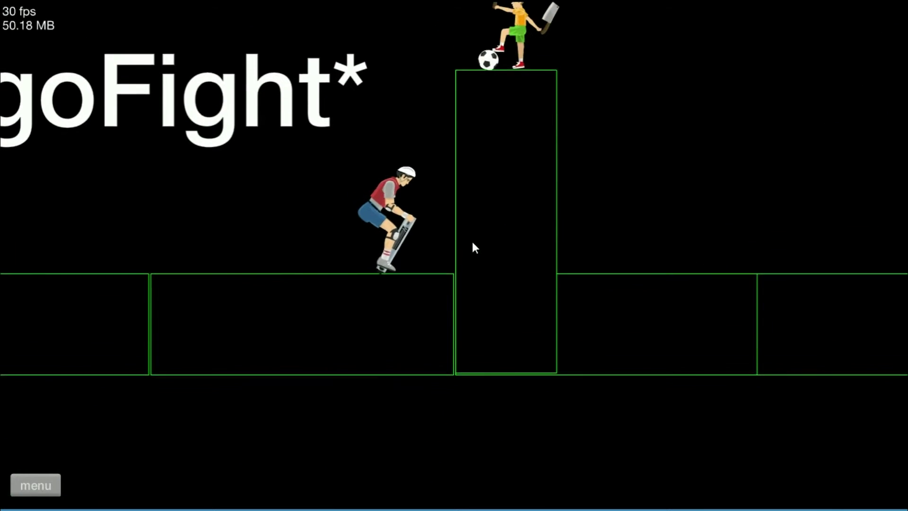
Restore full screen and spring the fallen rider high toward the spear figure.
click(478, 0)
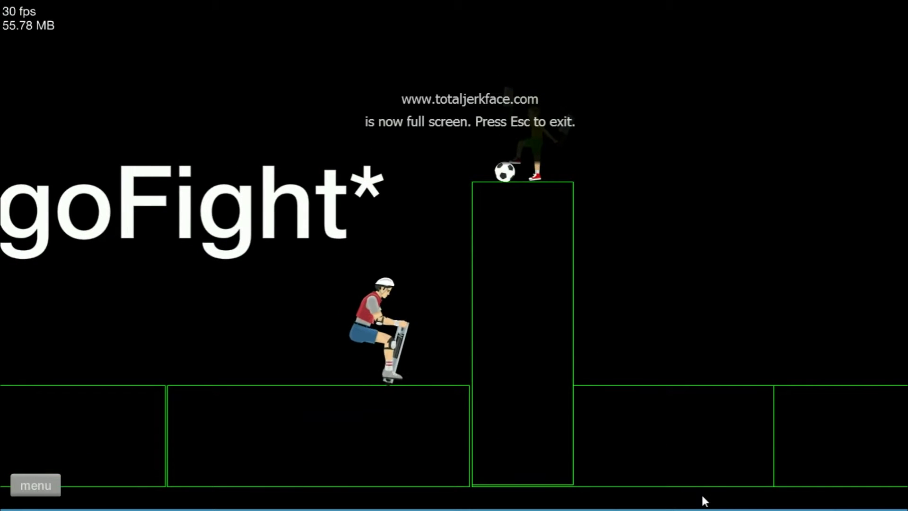
key(space)
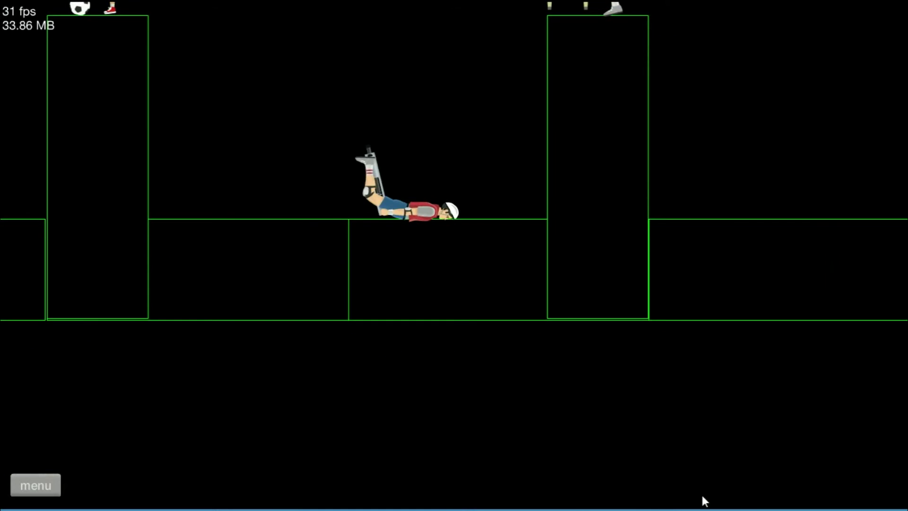
key(Left)
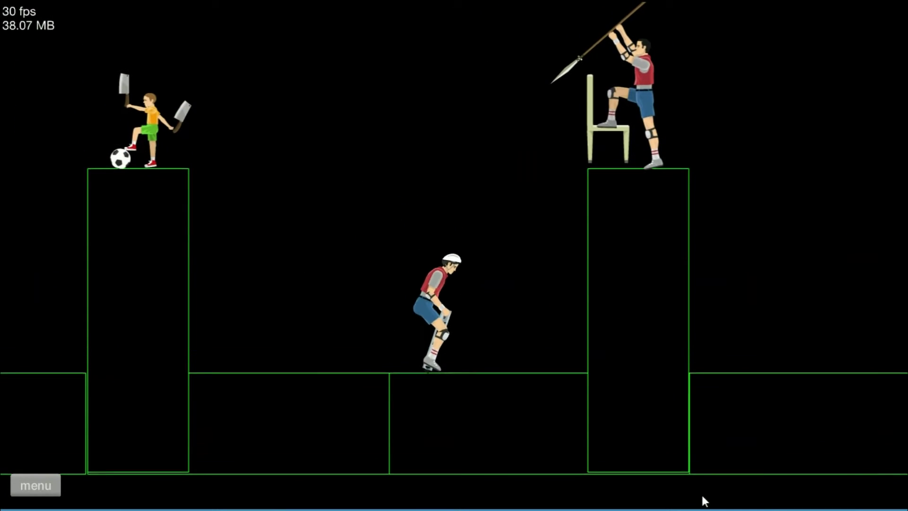
key(space)
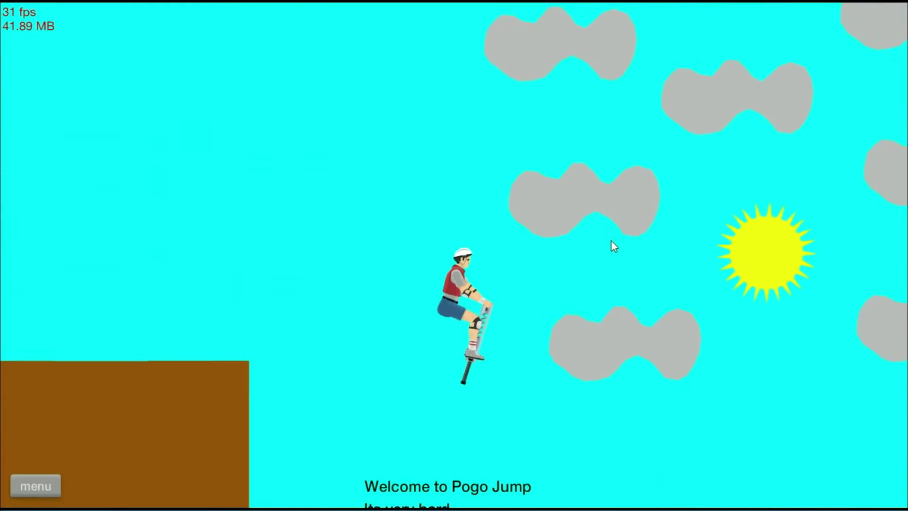
Bounce past the first posts, then restart Pogo Jump with a fresh rider.
key(space)
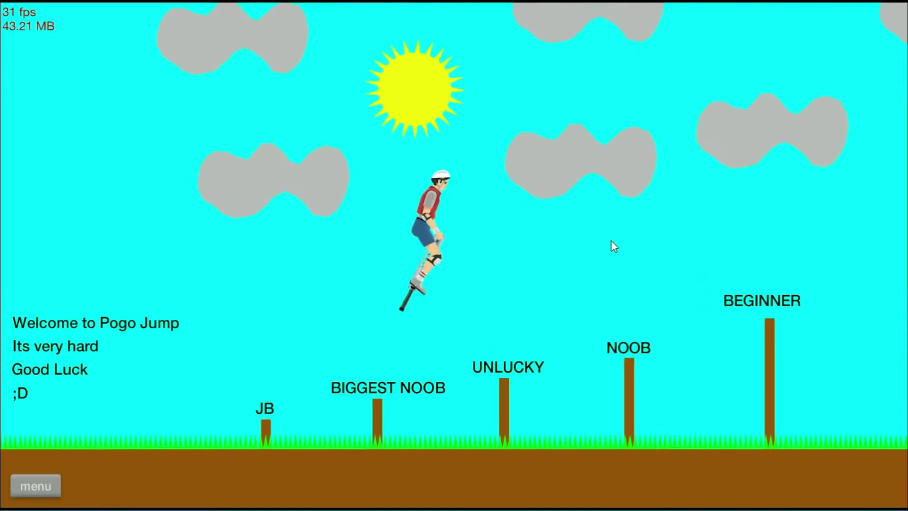
key(space)
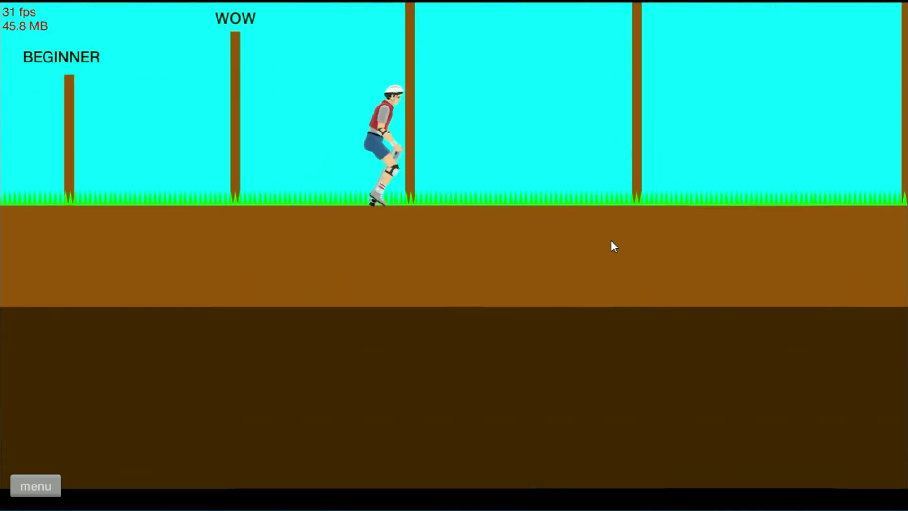
key(space)
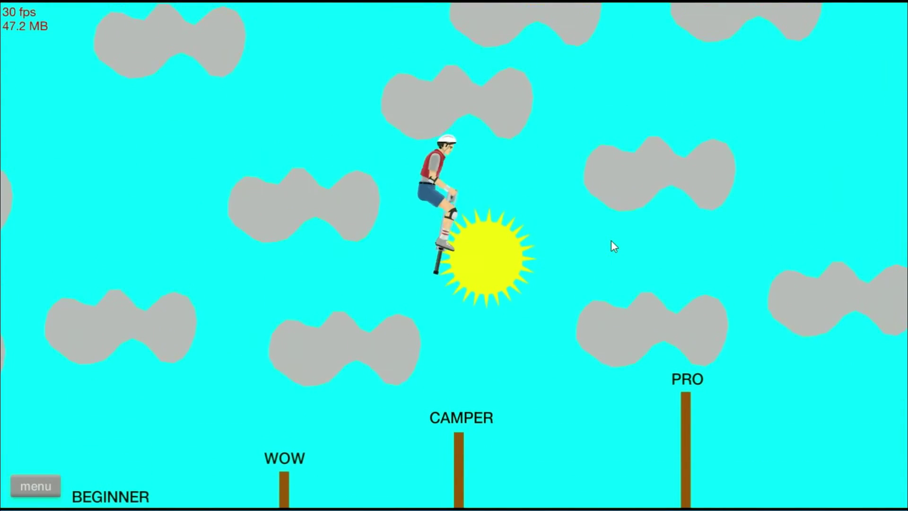
key(space)
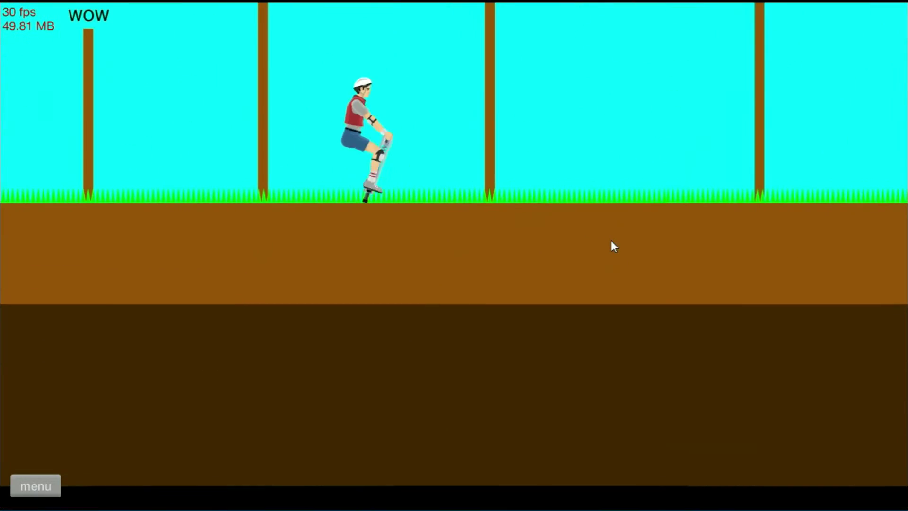
key(space)
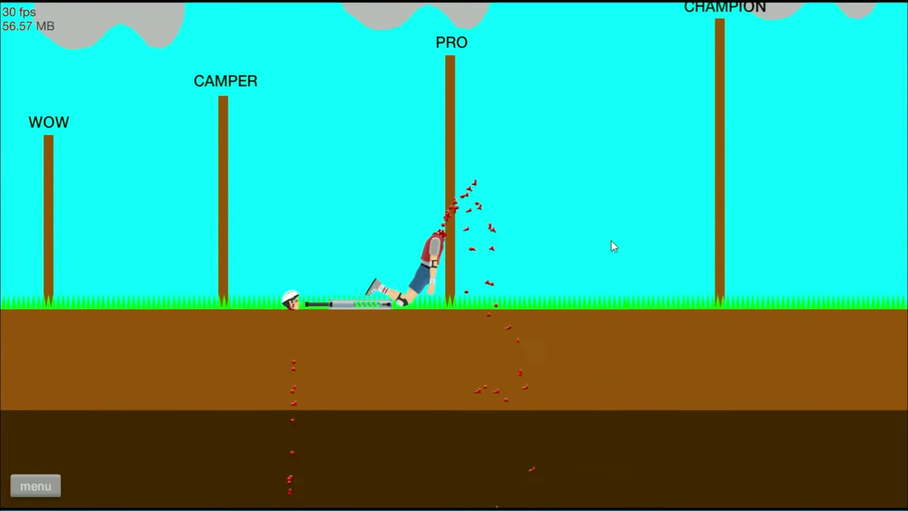
key(Return)
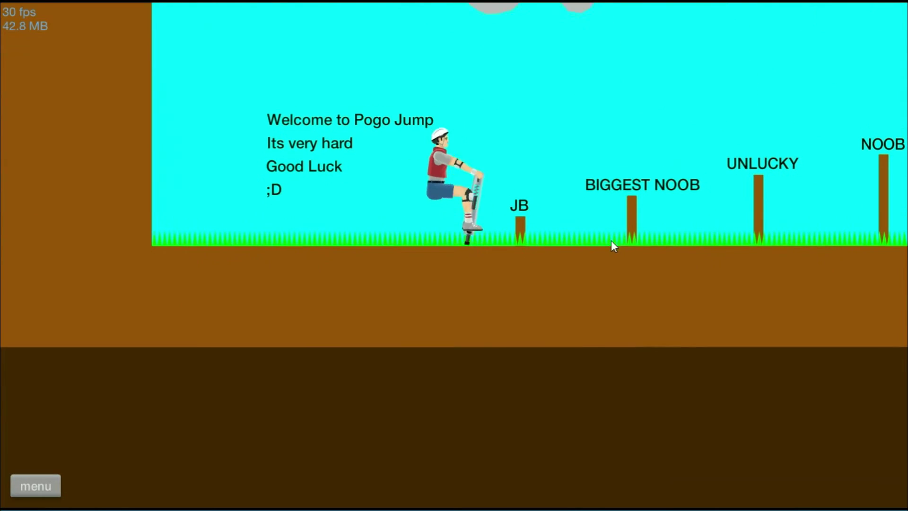
Hop from the start past the NOOB and BEGINNER posts to CAMPER.
key(space)
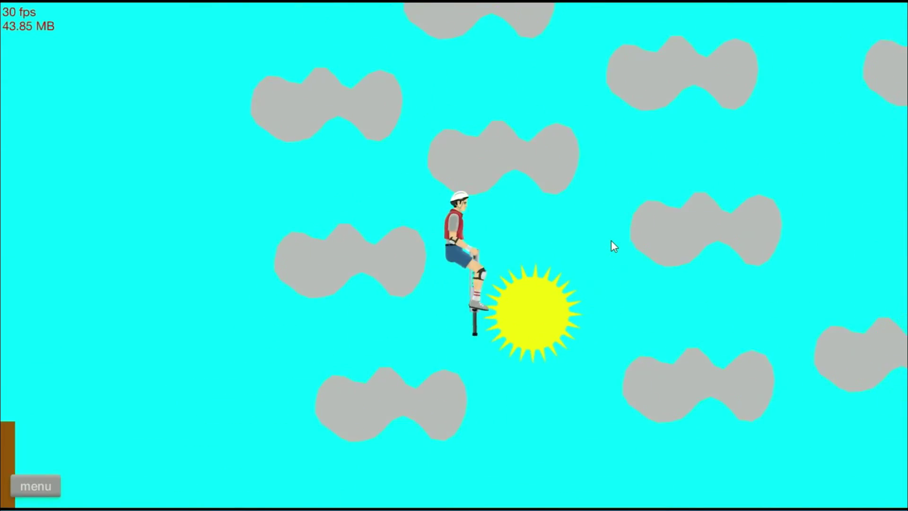
key(space)
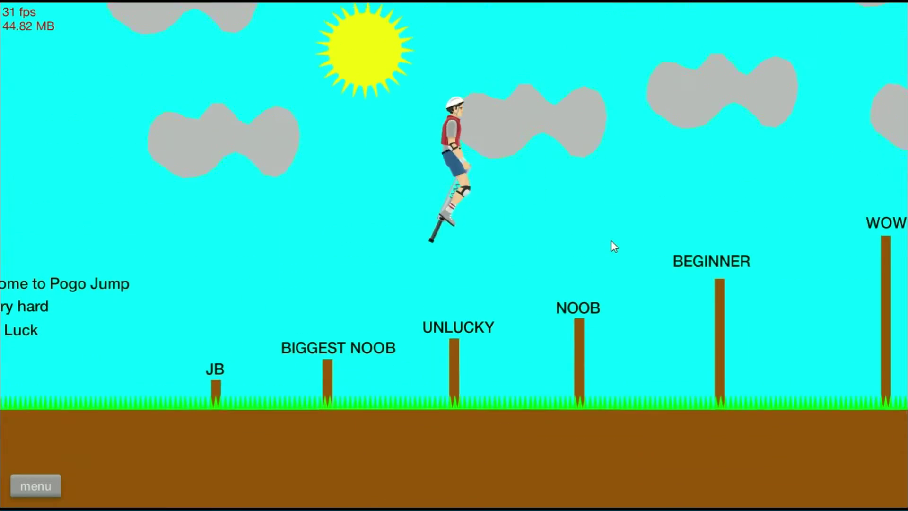
key(space)
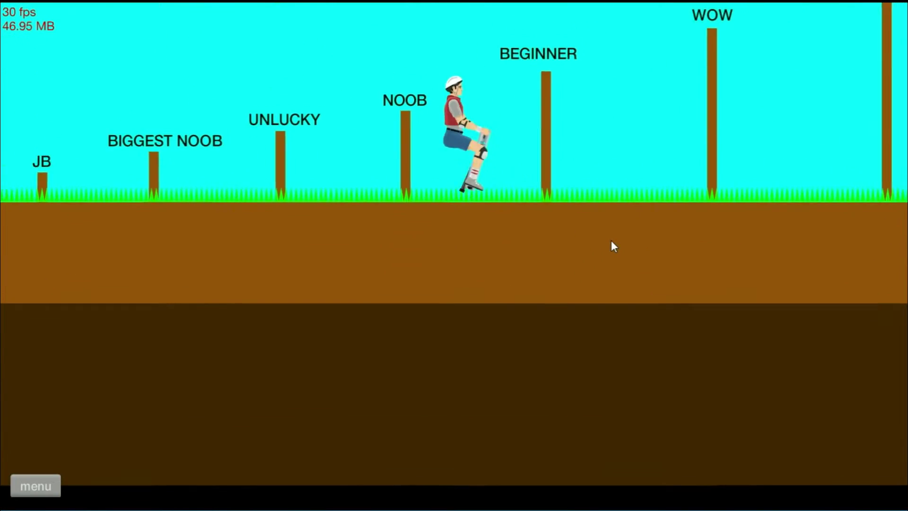
key(space)
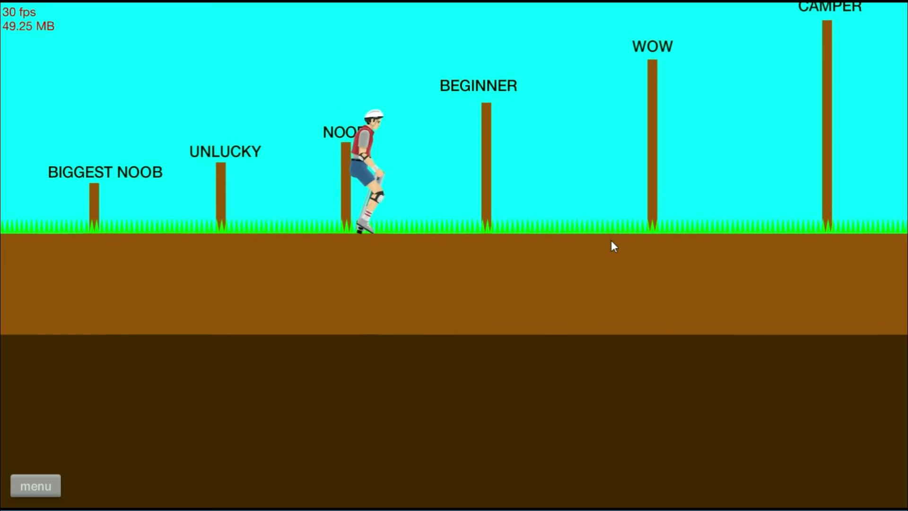
key(space)
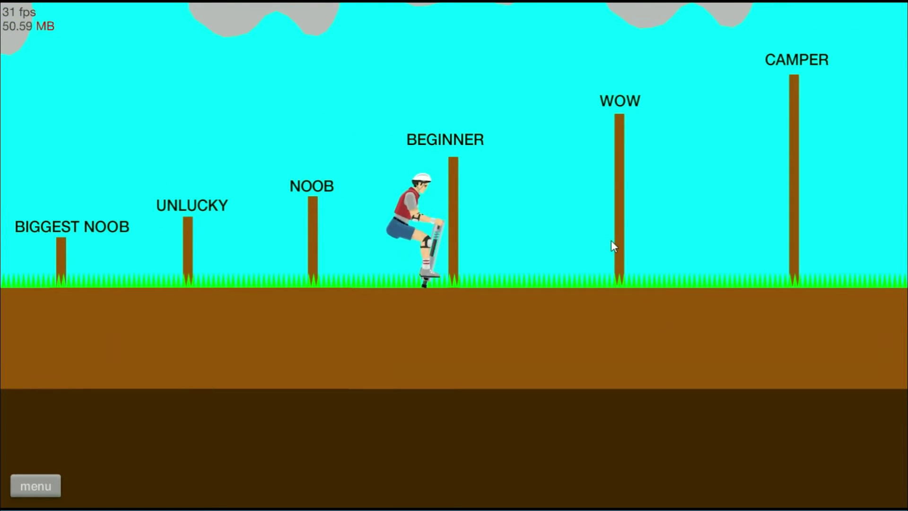
key(space)
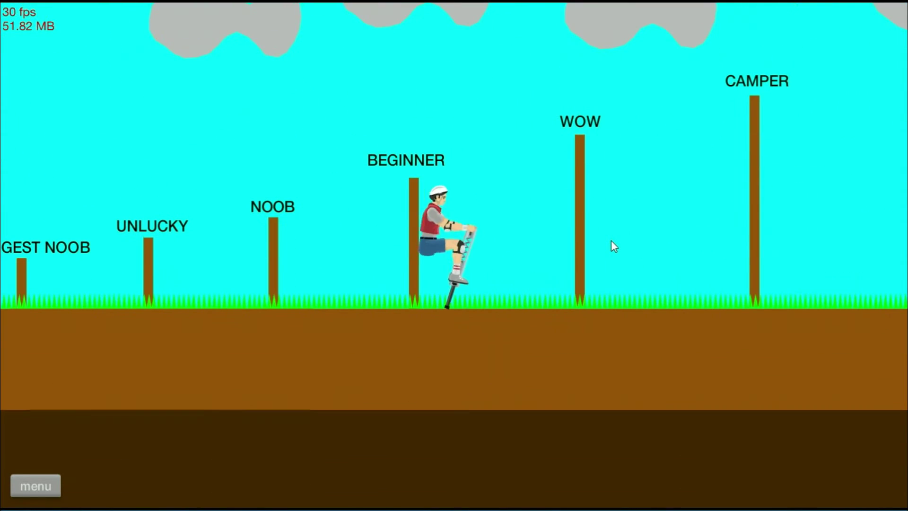
key(space)
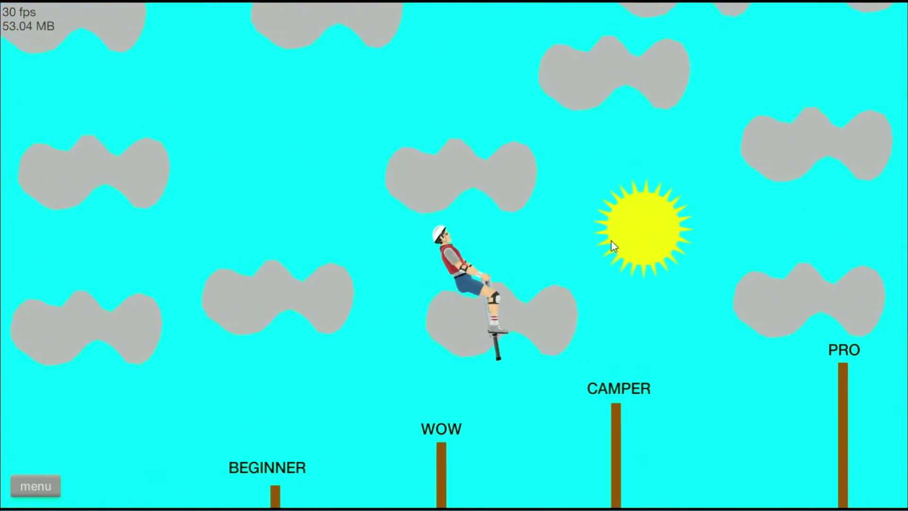
key(space)
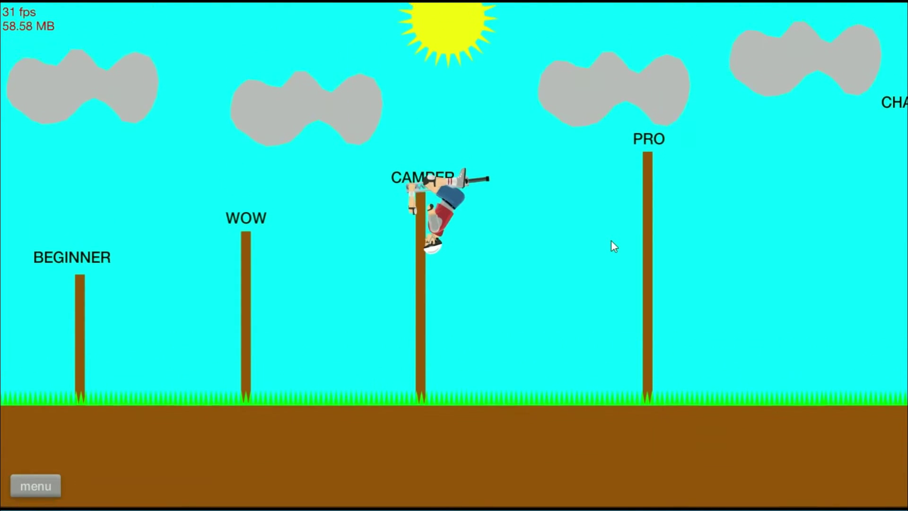
Right the upside-down rider at CAMPER and bounce past PRO toward CHAMPION.
key(Left)
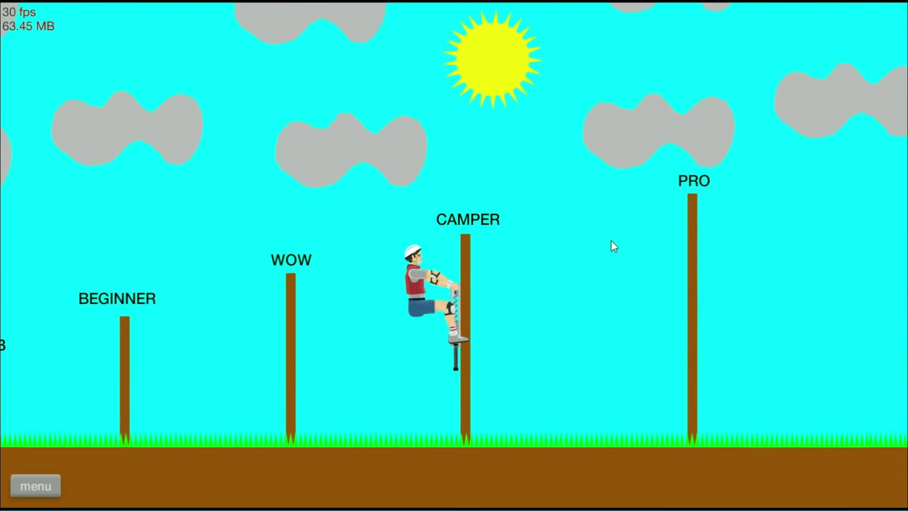
key(space)
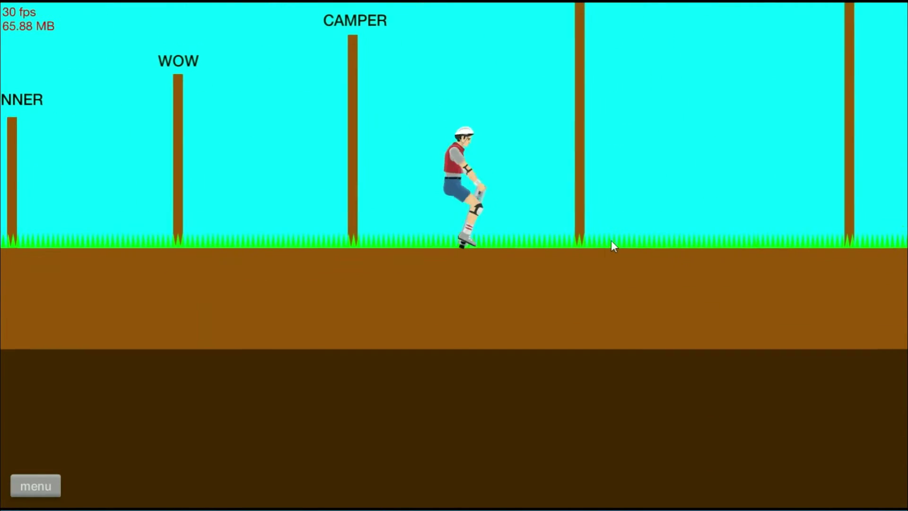
key(space)
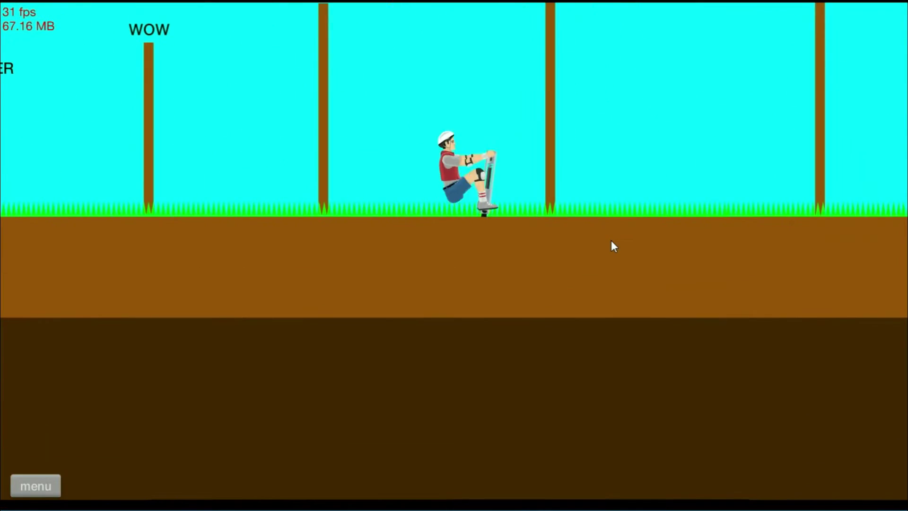
key(space)
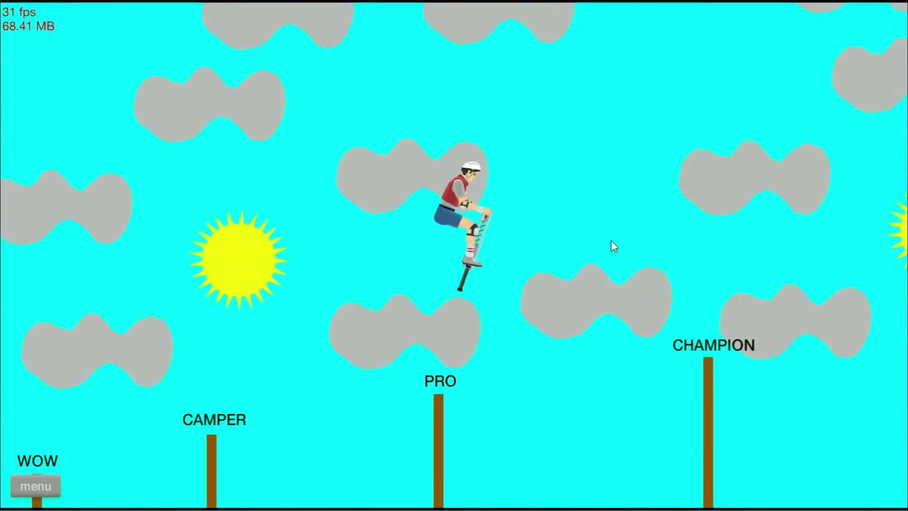
key(space)
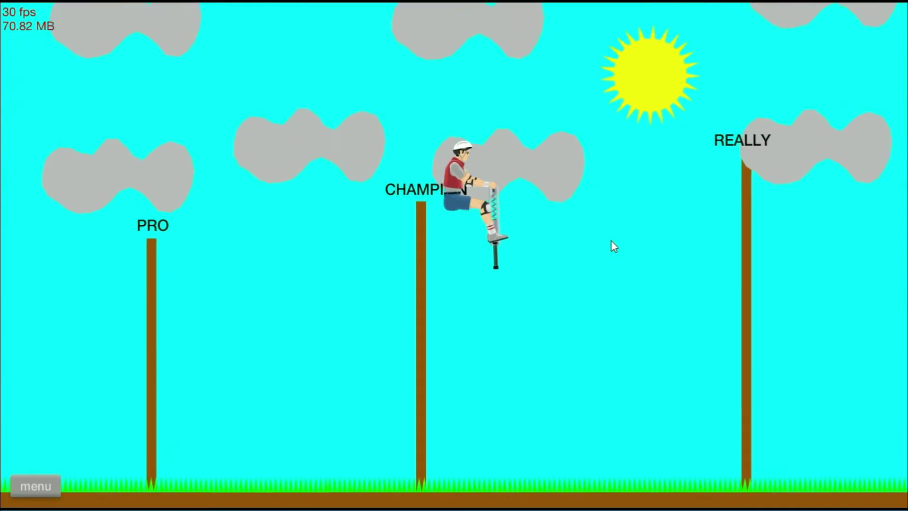
Jump past CHAMPION and REALLY toward the MASTER OF HAPPY WHEELS post.
key(space)
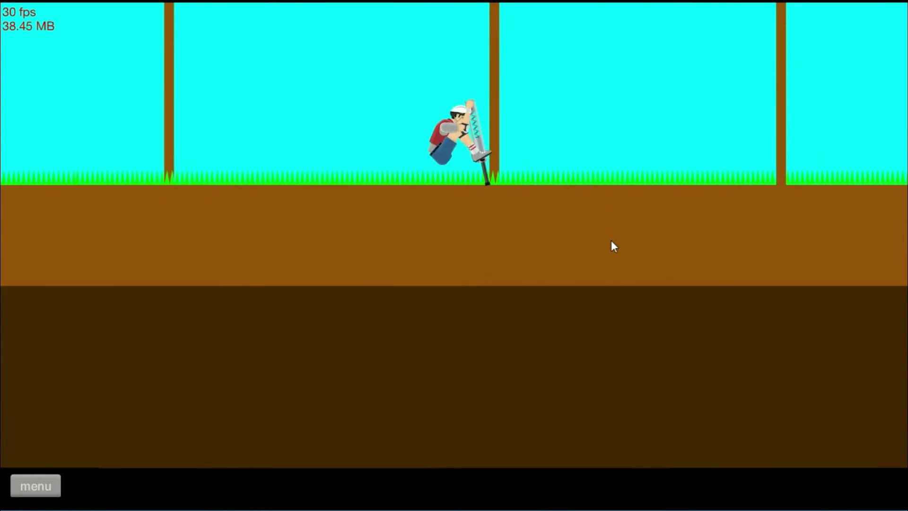
key(space)
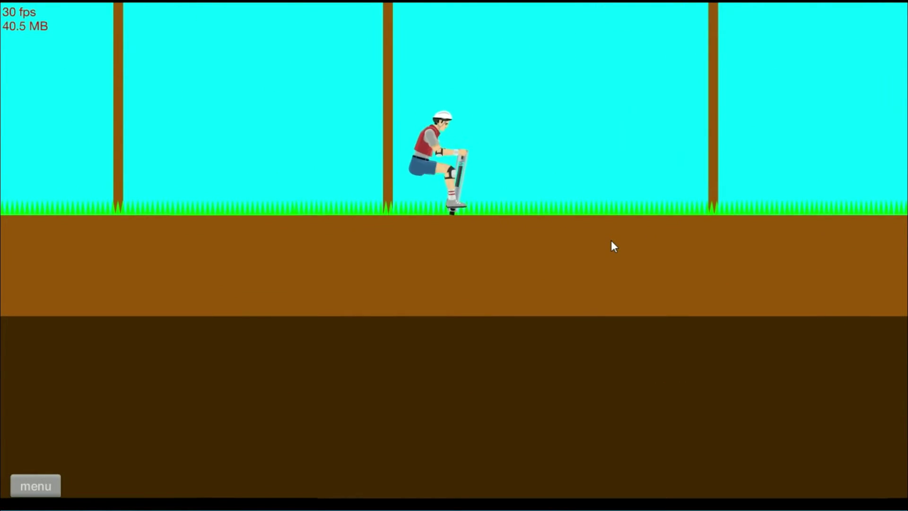
key(space)
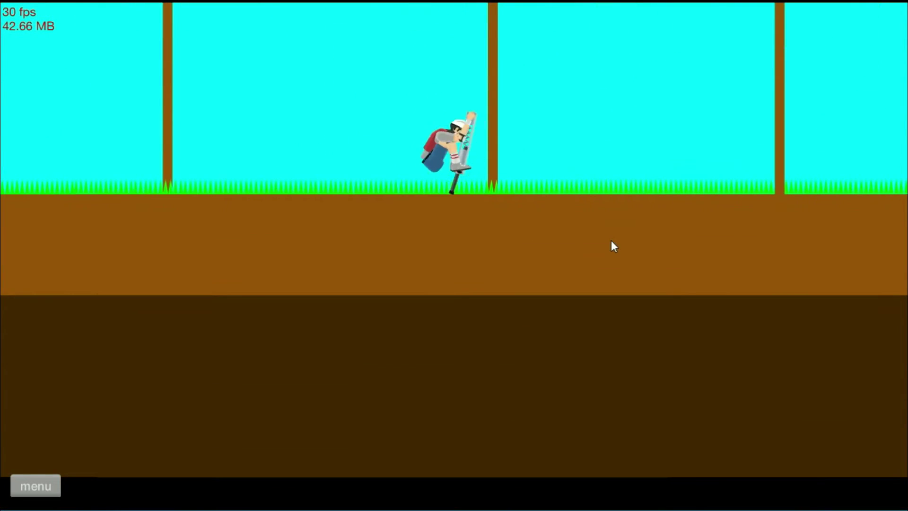
key(space)
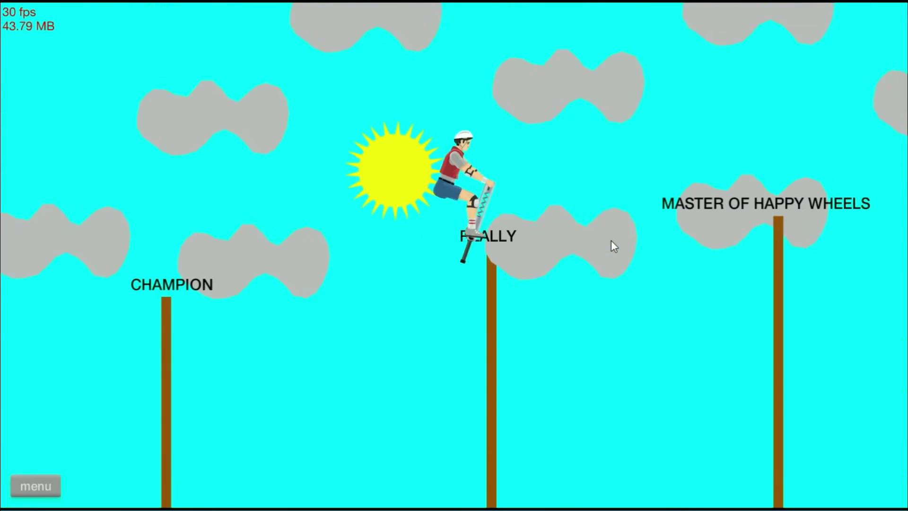
key(space)
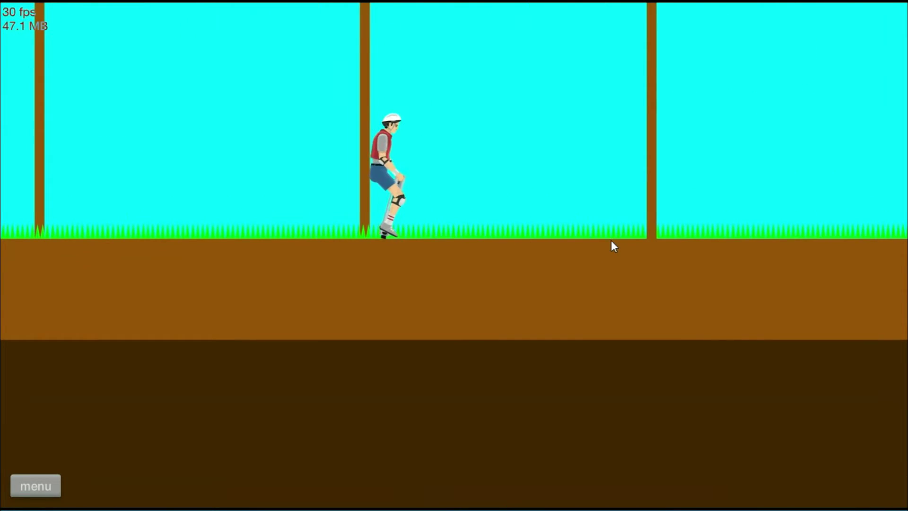
Keep springing the pogo rider high over the pole tops toward the clouds.
key(space)
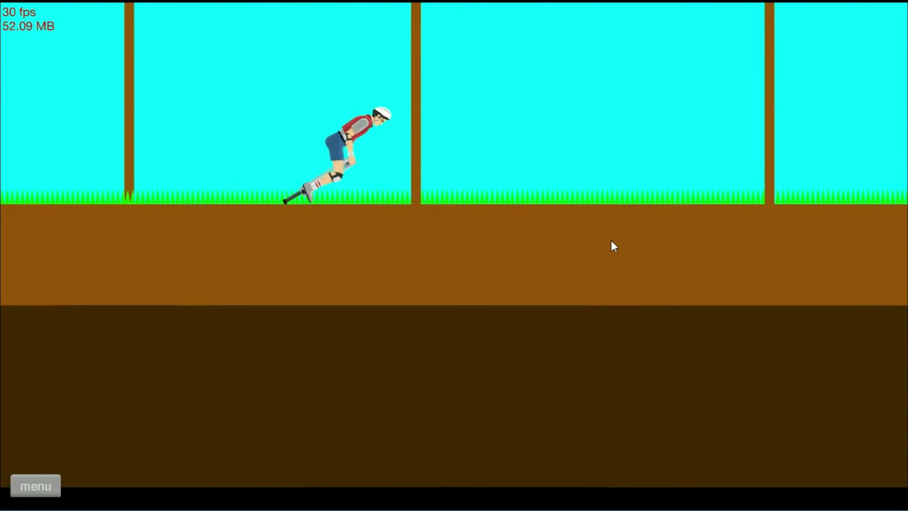
key(space)
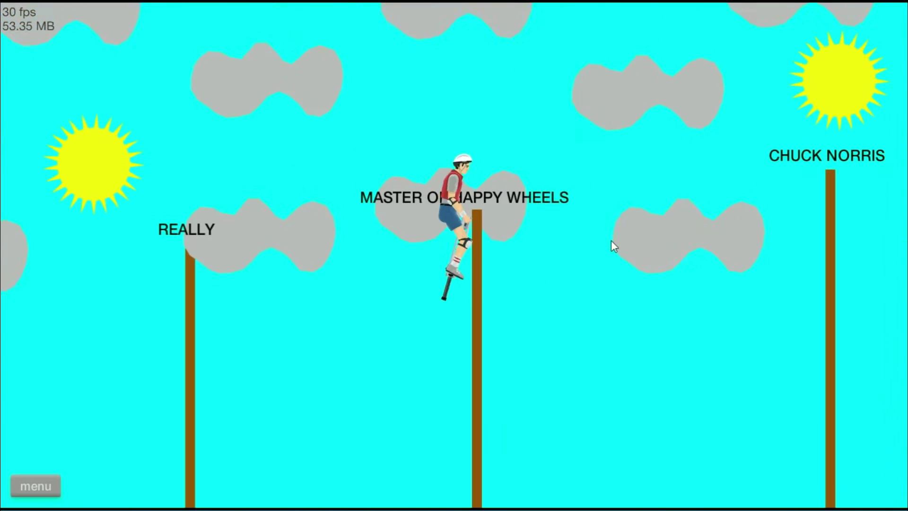
key(space)
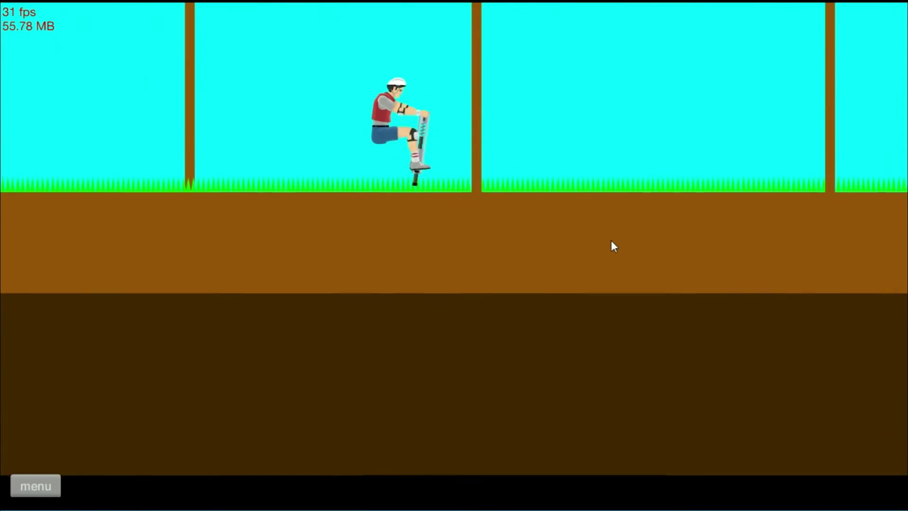
key(space)
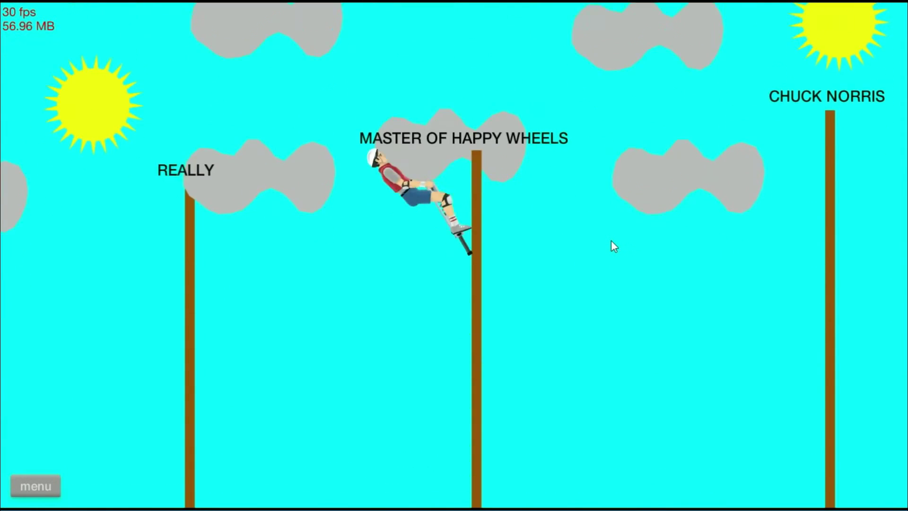
key(space)
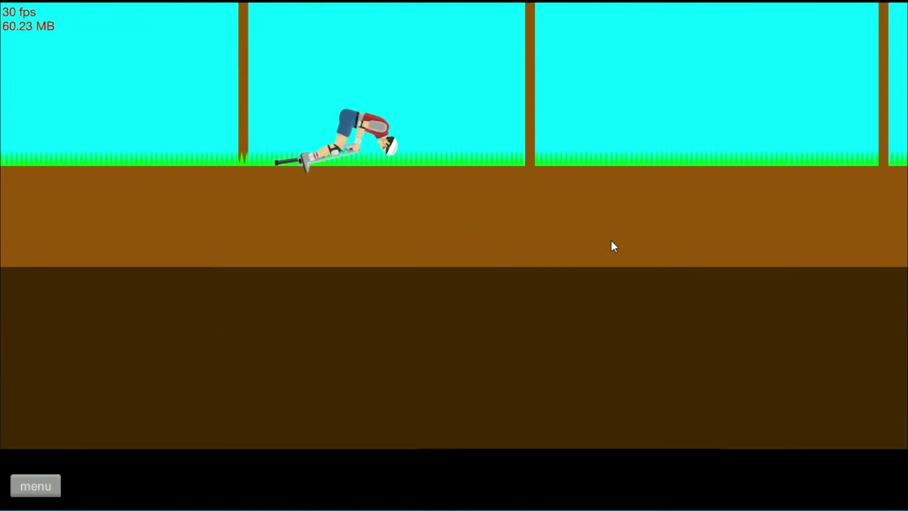
key(space)
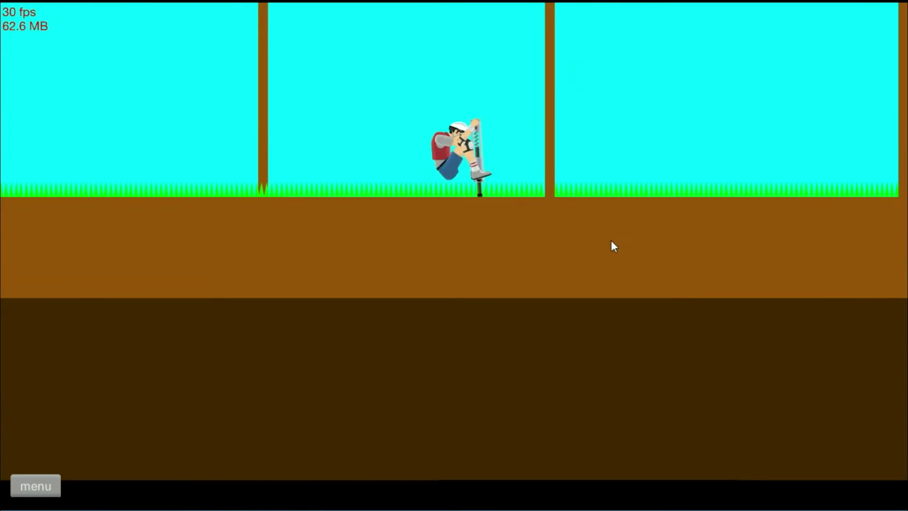
key(space)
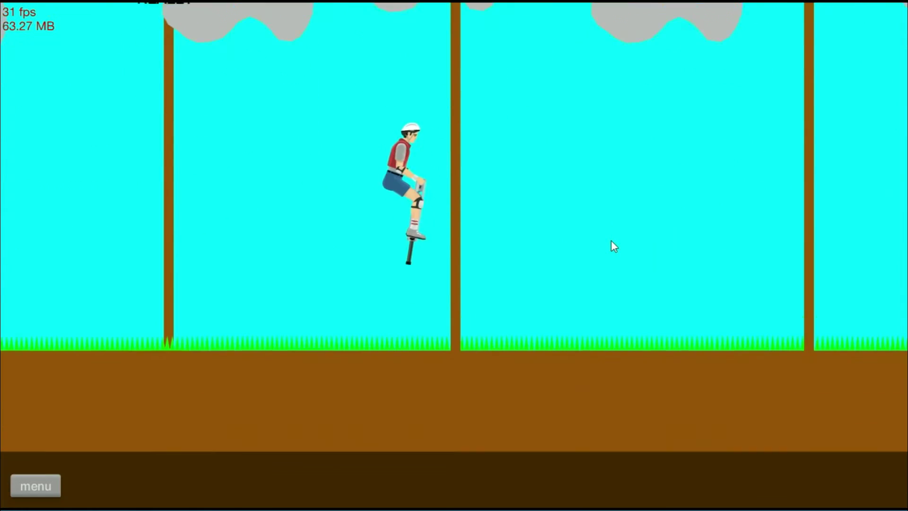
key(space)
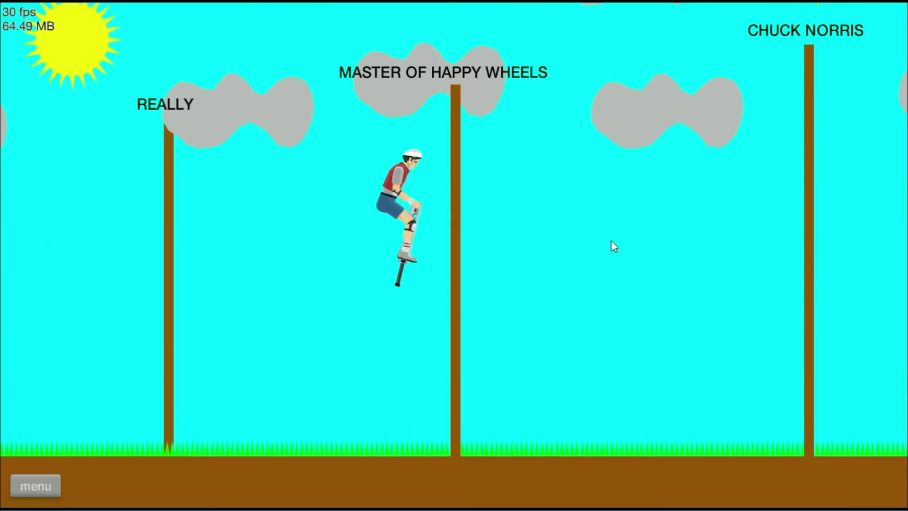
key(space)
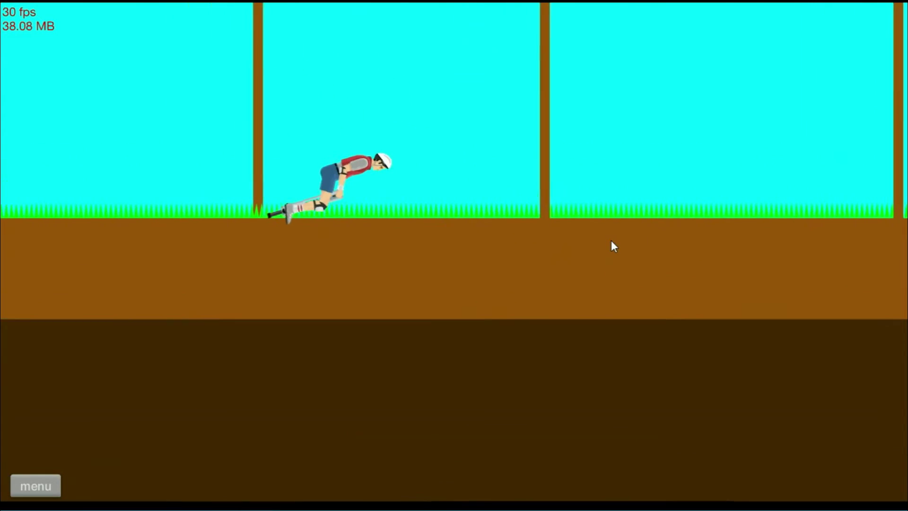
key(space)
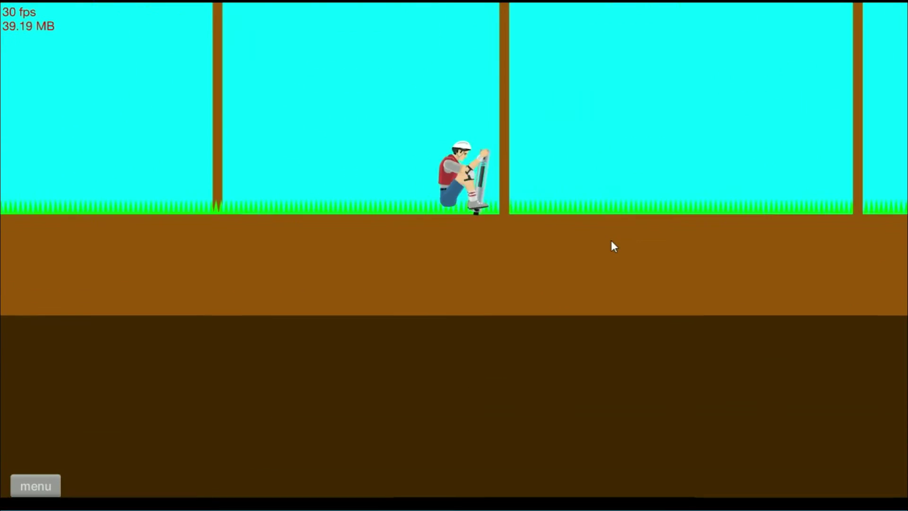
key(space)
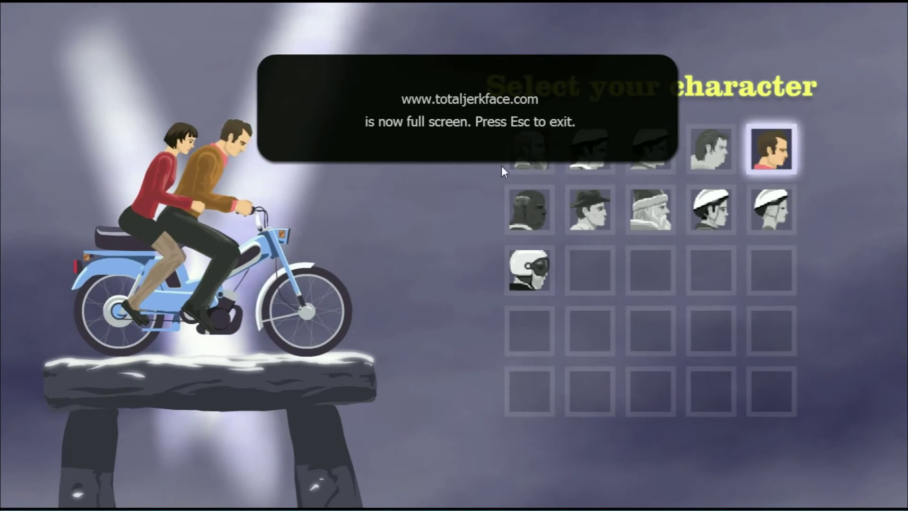
Fly Santa's jet platform into the spike corridor, then choose the jetpack character.
click(603, 156)
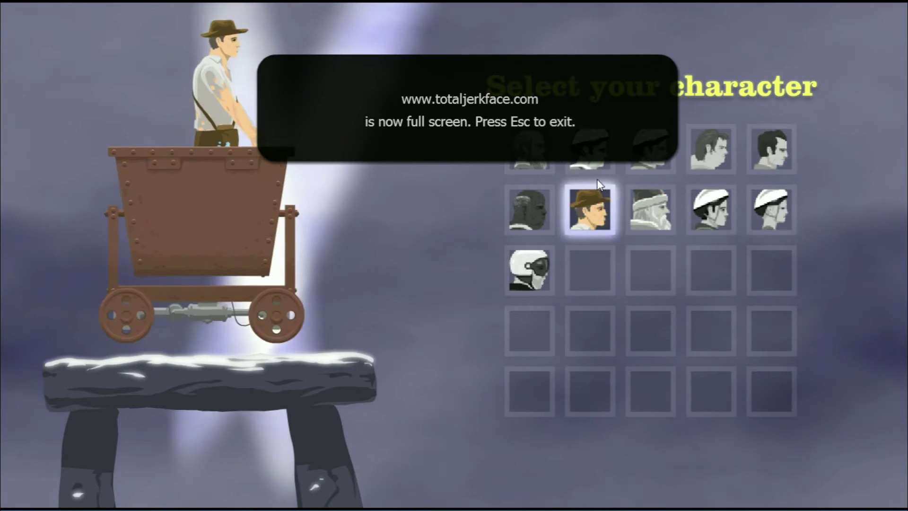
click(646, 211)
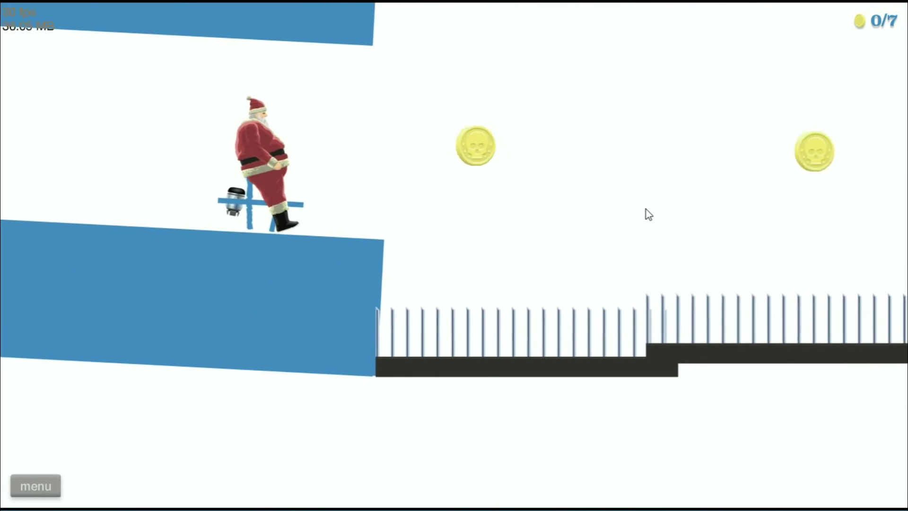
key(Up)
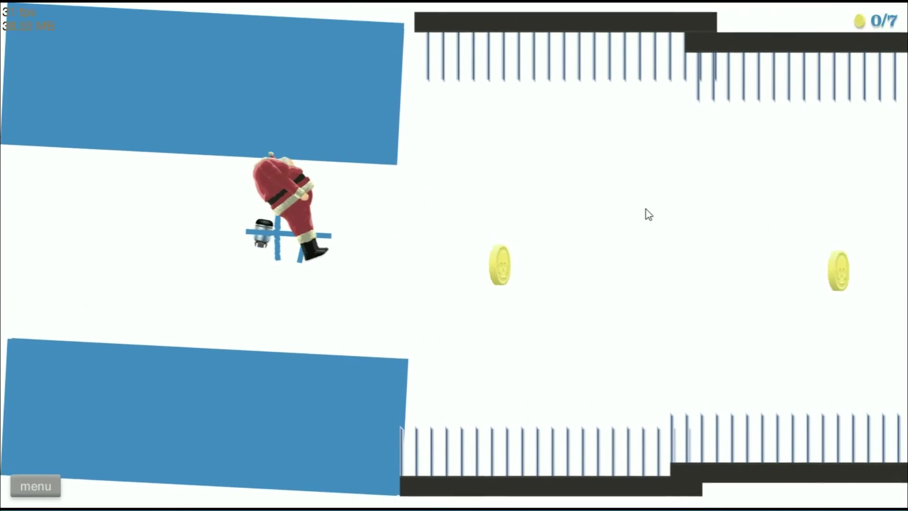
key(Up)
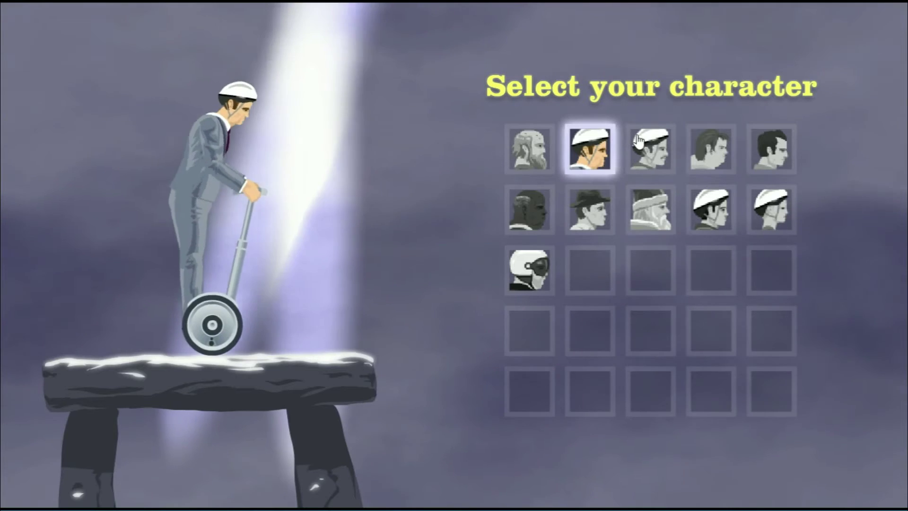
click(638, 140)
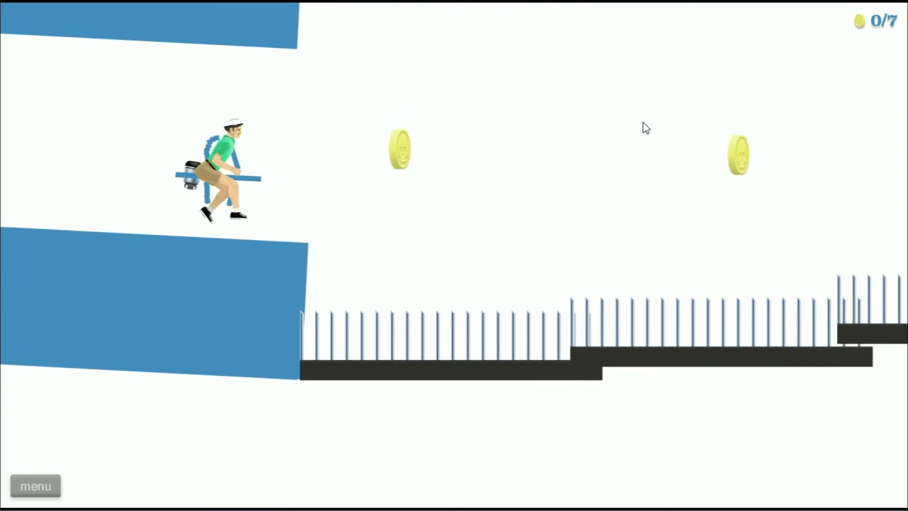
Fly the jetpack character upward, then drop down to grab the first coin.
key(Up)
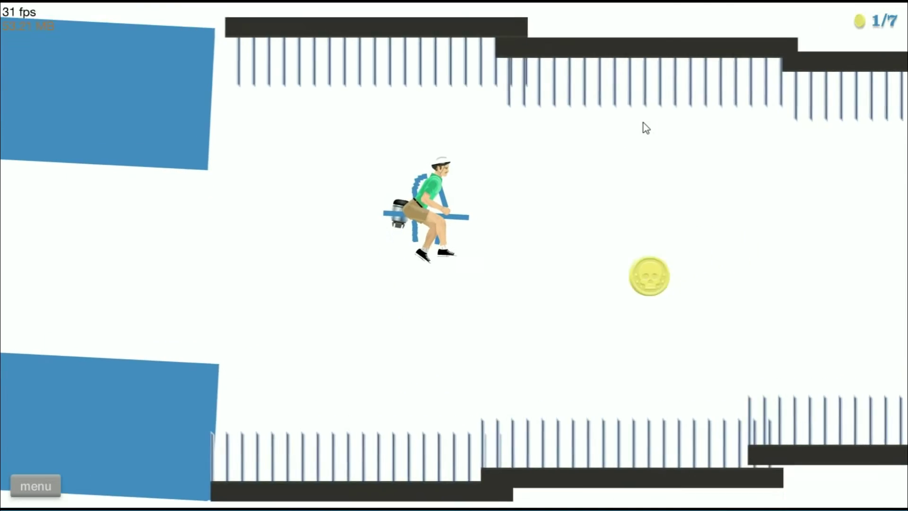
key(Up)
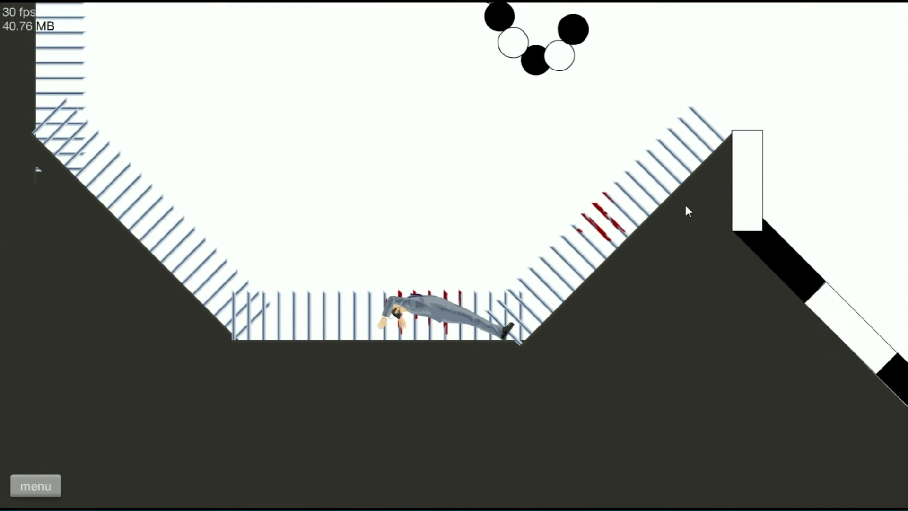
Restart from the spiked pit and drop between skyscrapers in the three-coin level.
key(Return)
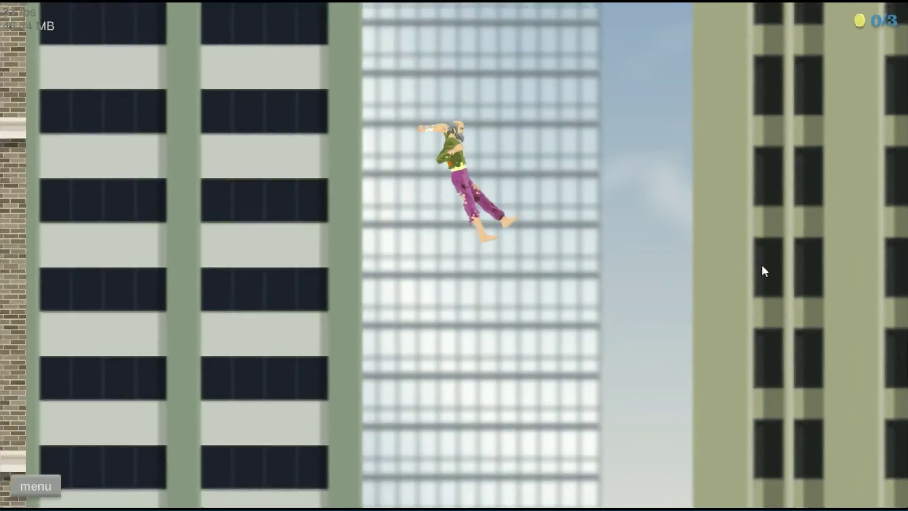
Switch the game to full screen and restart the skyscraper level.
key(f)
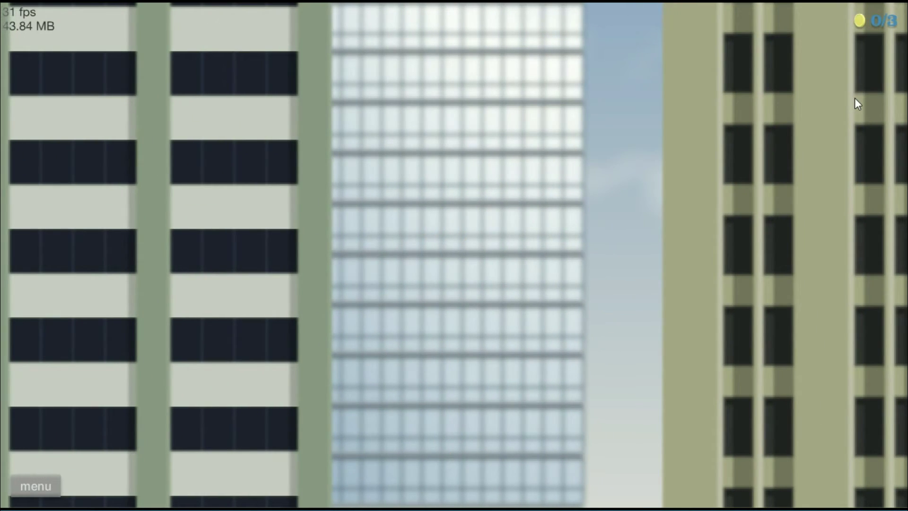
key(Return)
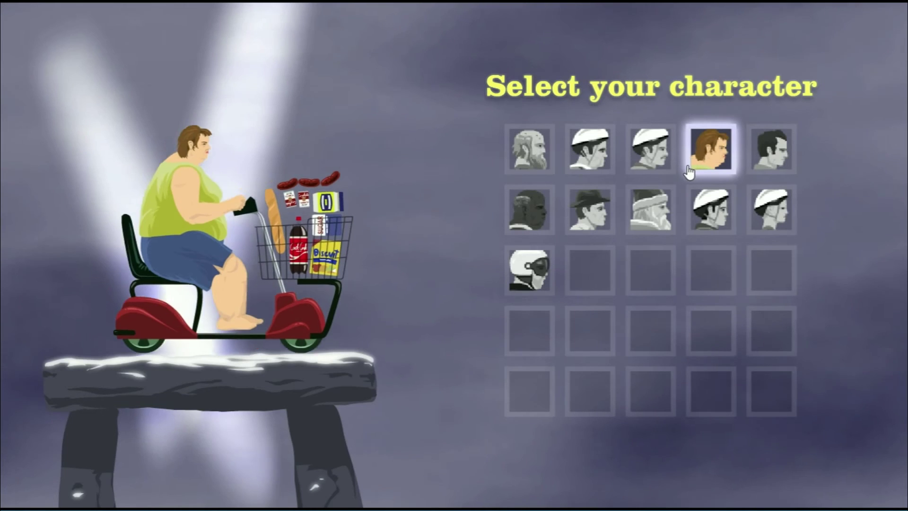
Pick a character for the YES IT'S POSSIBLE! level and launch the pogo rider upward.
click(645, 157)
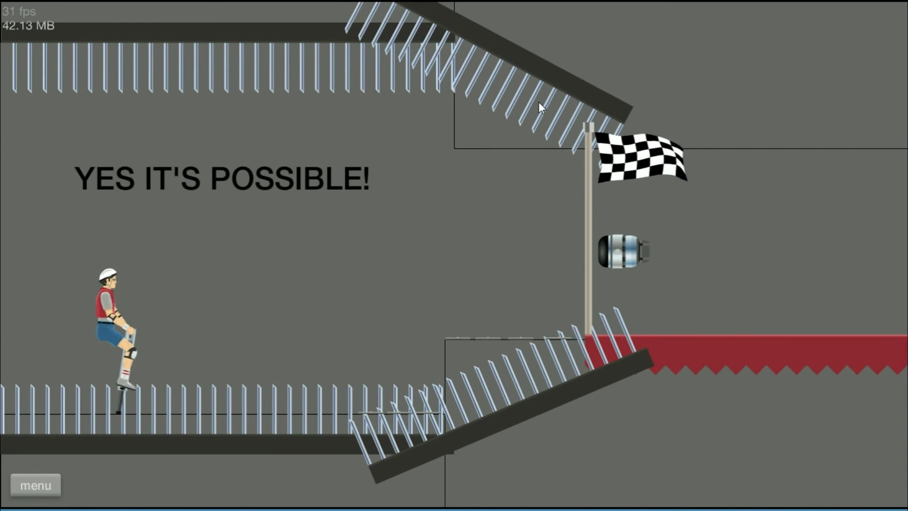
key(shift)
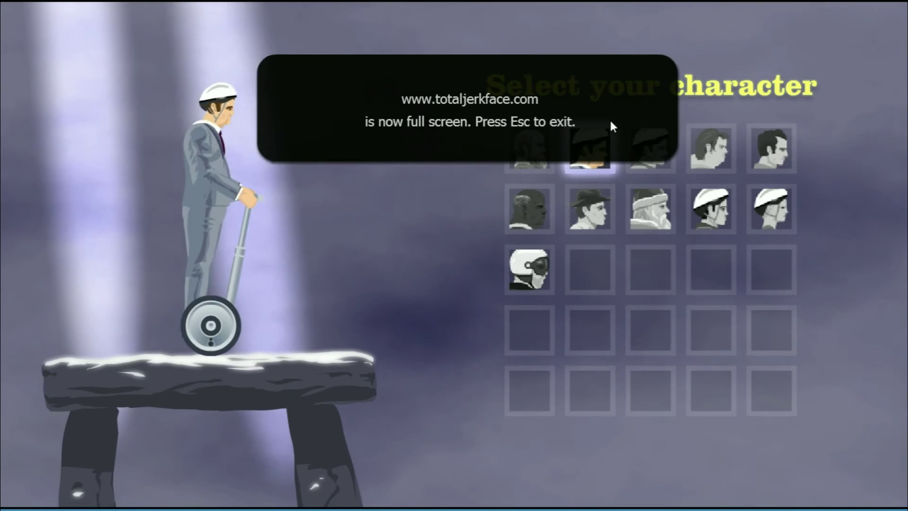
Ride the Segway across EASIEST LEVEL EVER!! to Victory in 6.80 seconds, in full screen.
click(580, 163)
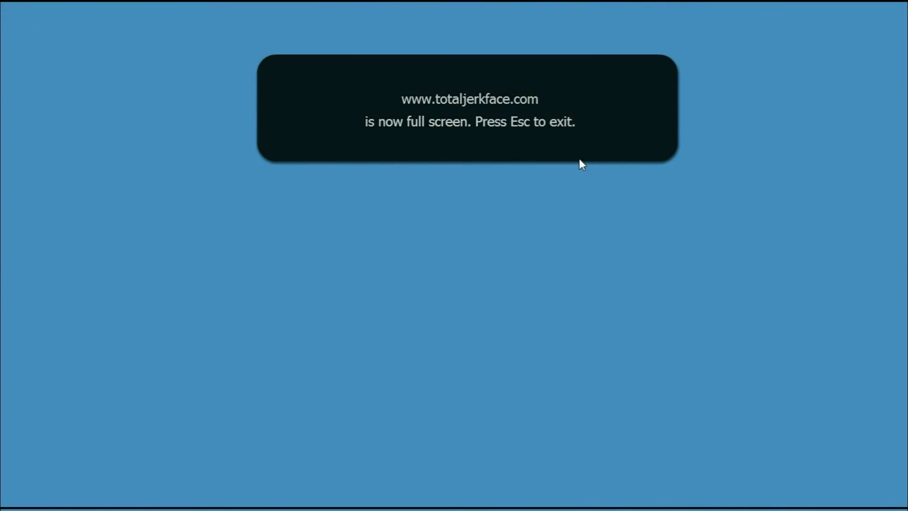
key(Up)
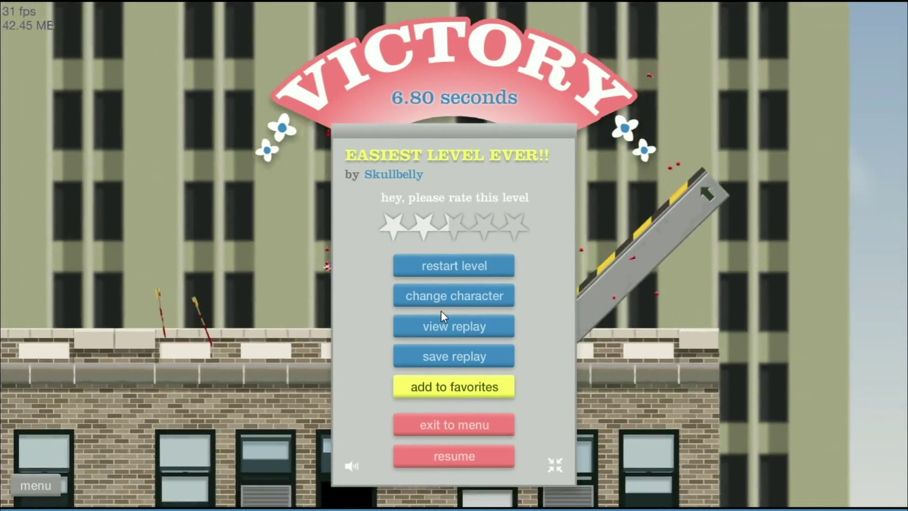
key(f)
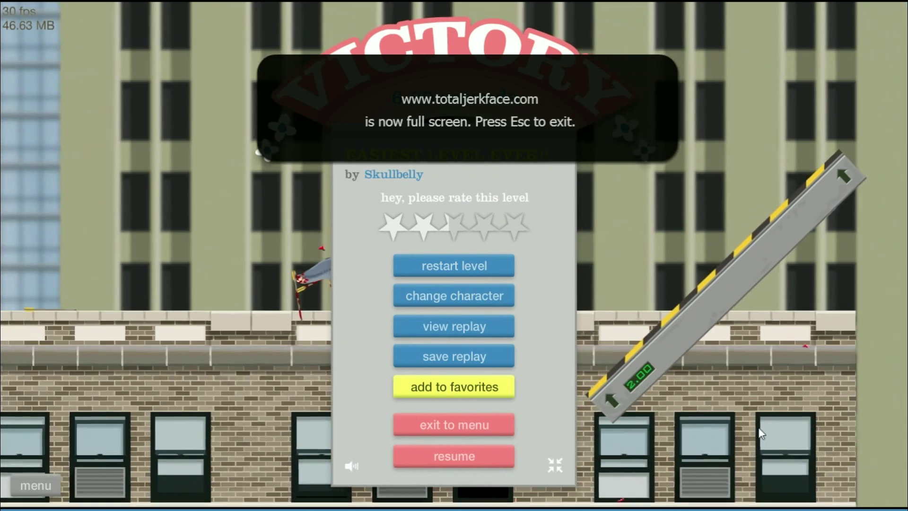